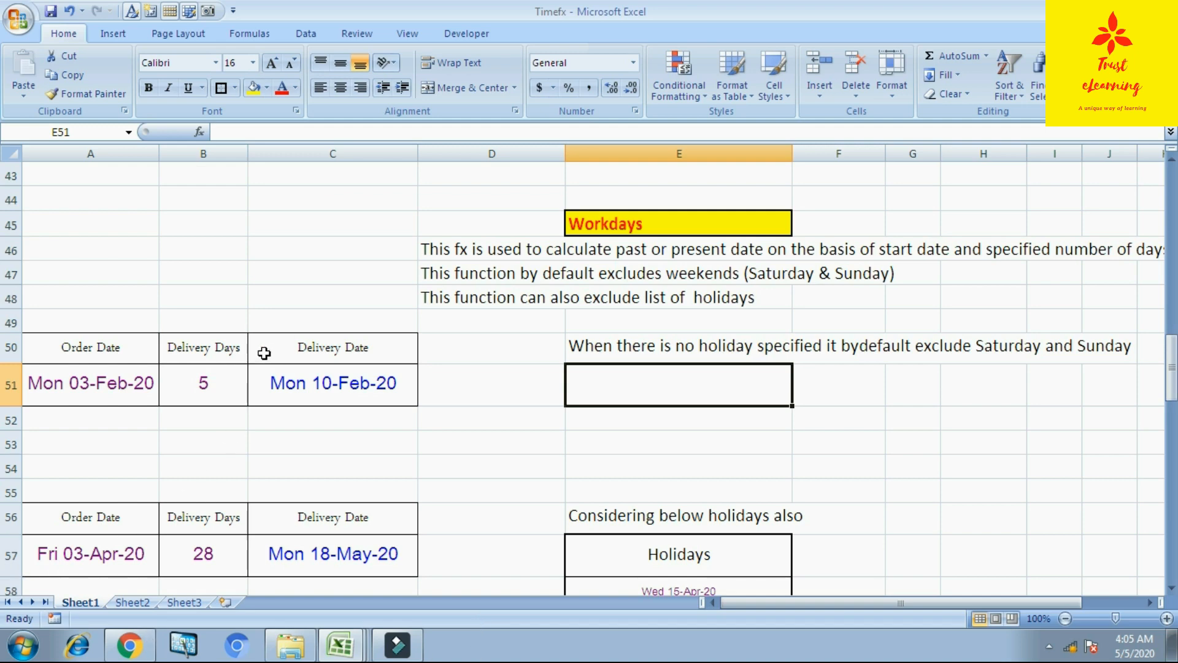
- Clear the delivery date formulas from cells C51 and C57 in both order tables
left_click(312, 388)
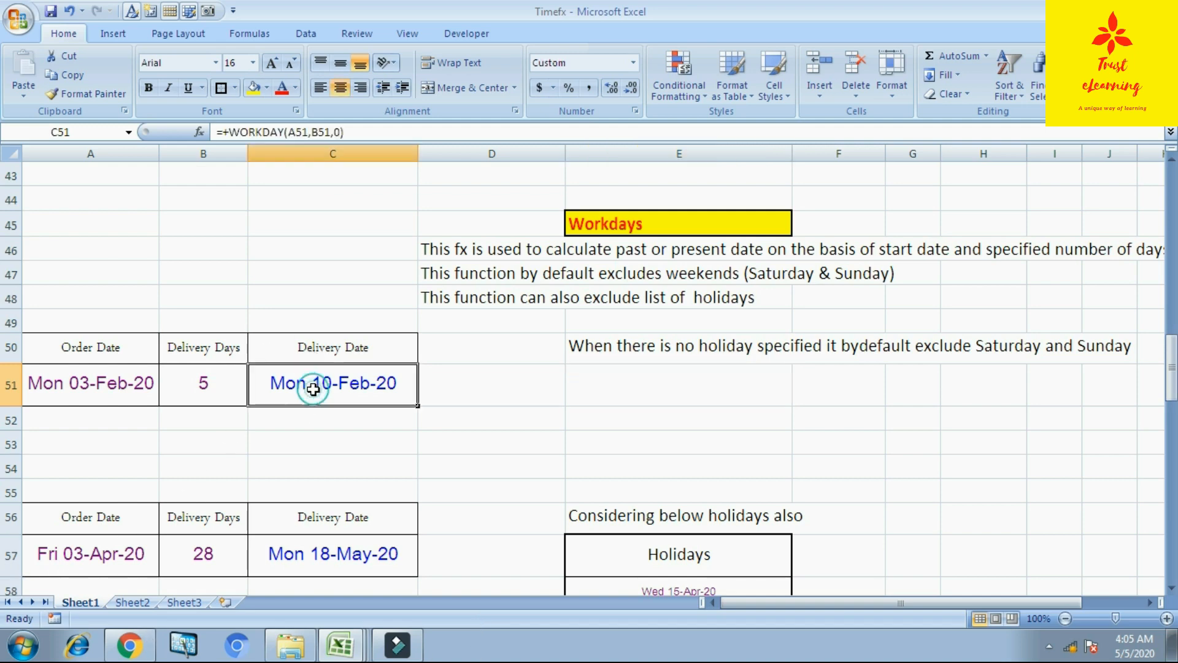
key("Delete")
key("Down")
key("Down")
key("Down")
key("Down")
key("Down")
key("Down")
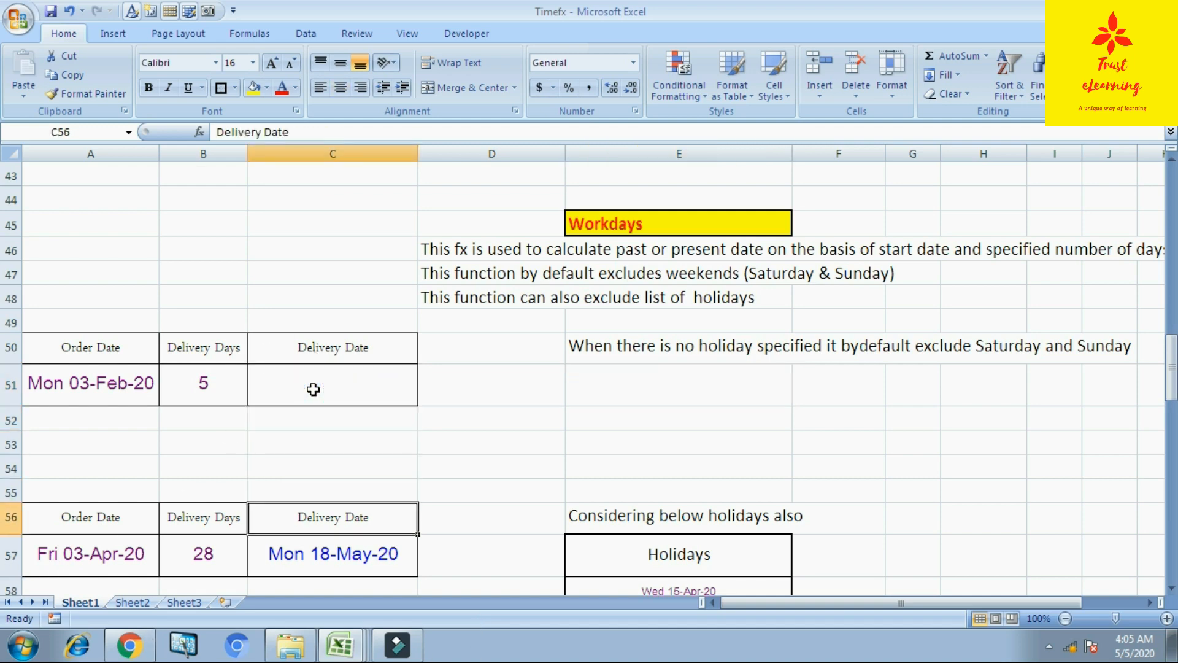
key("Delete")
key("Up")
key("Up")
key("Up")
key("Up")
key("Up")
key("Up")
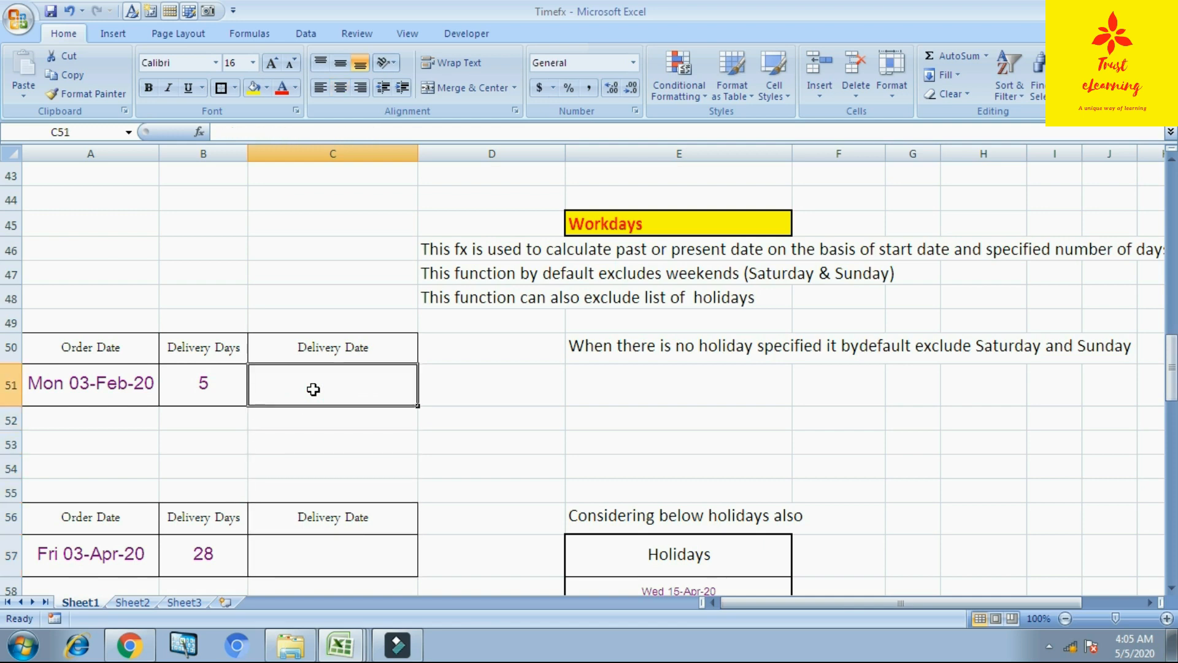
- Set the delivery days in B51 of the first order table to 7
key("Left")
type("7")
key("Right")
key("Right")
key("Right")
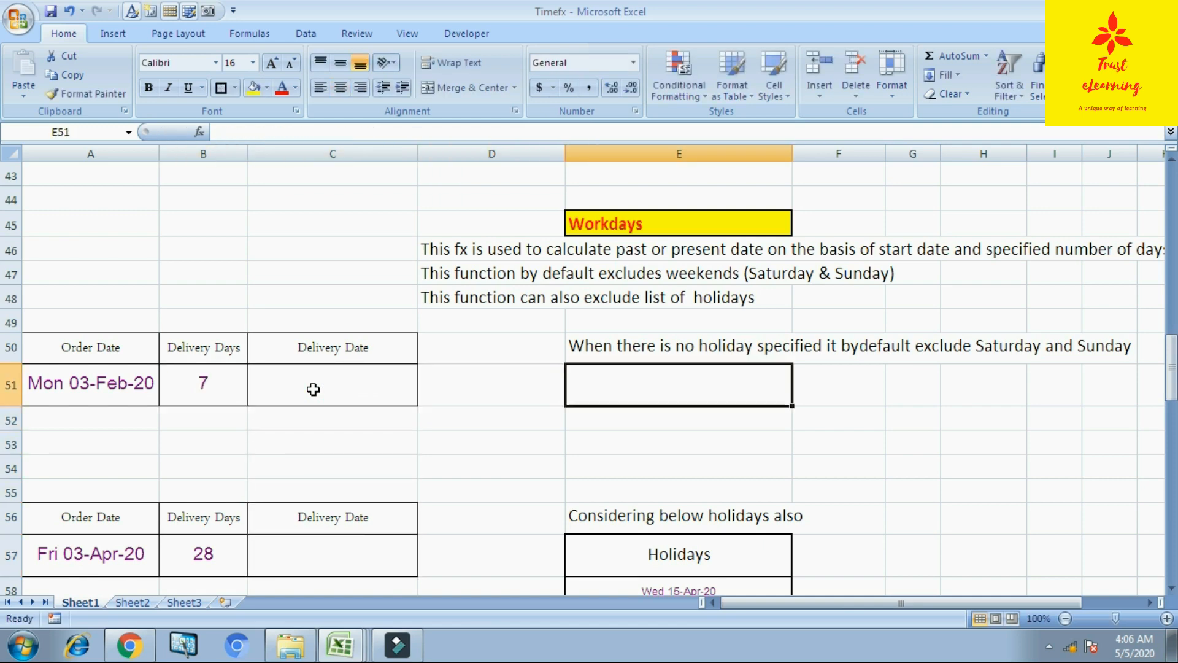
key("Left")
key("Left")
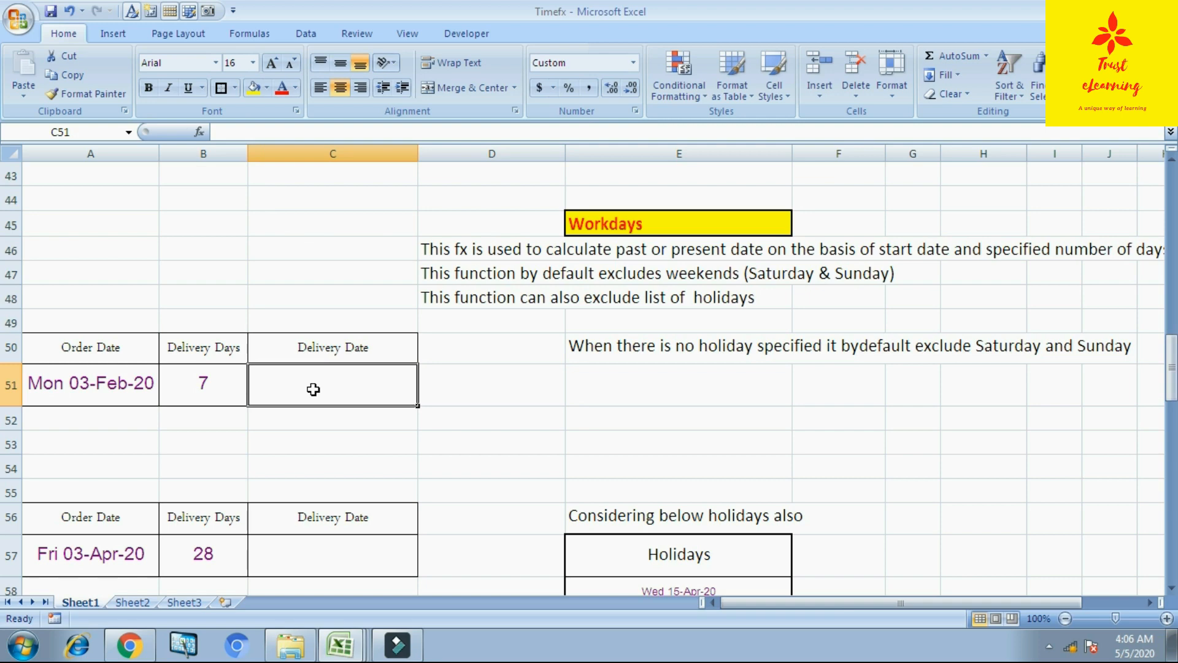
type("+")
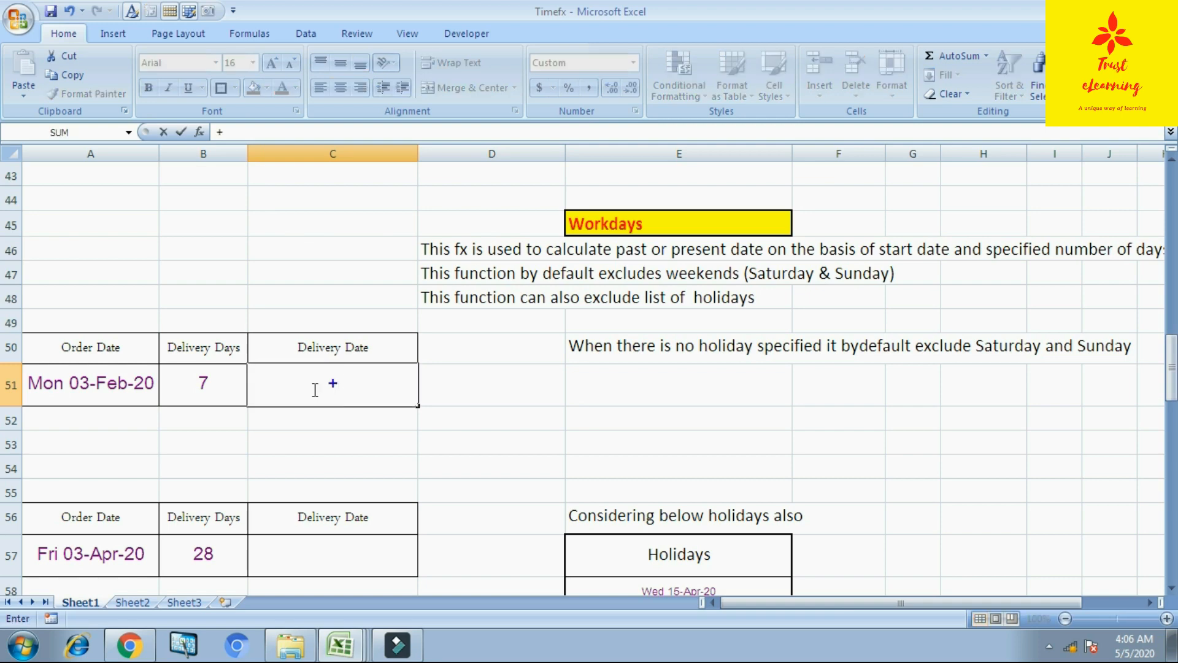
type("workday")
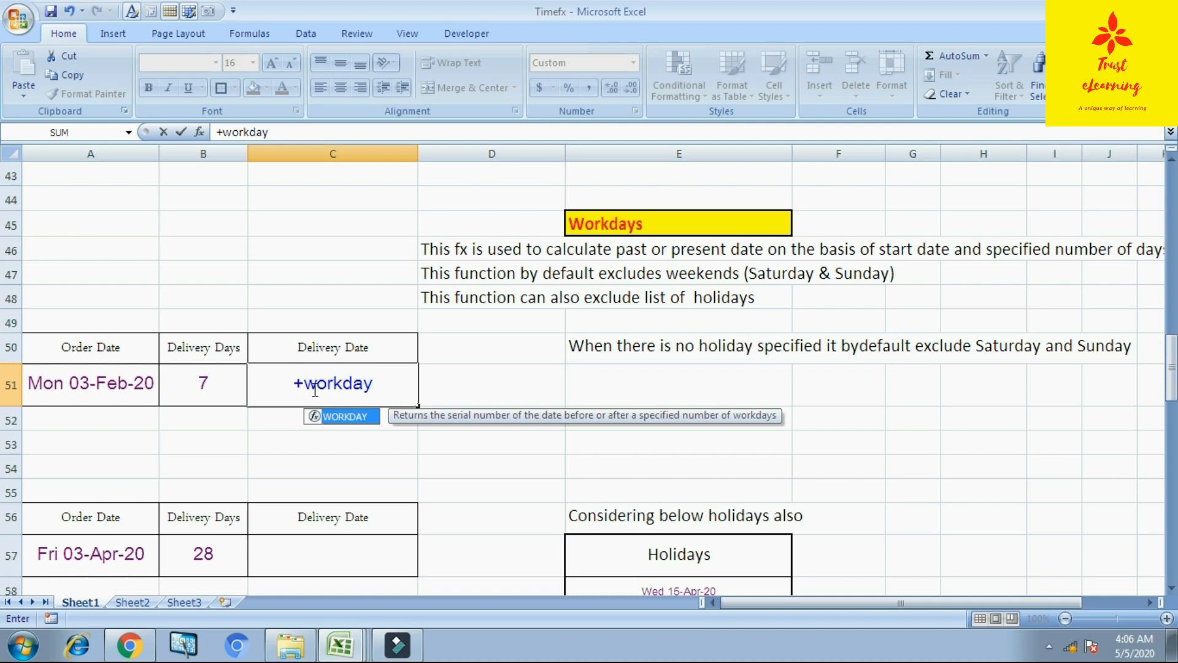
type("(")
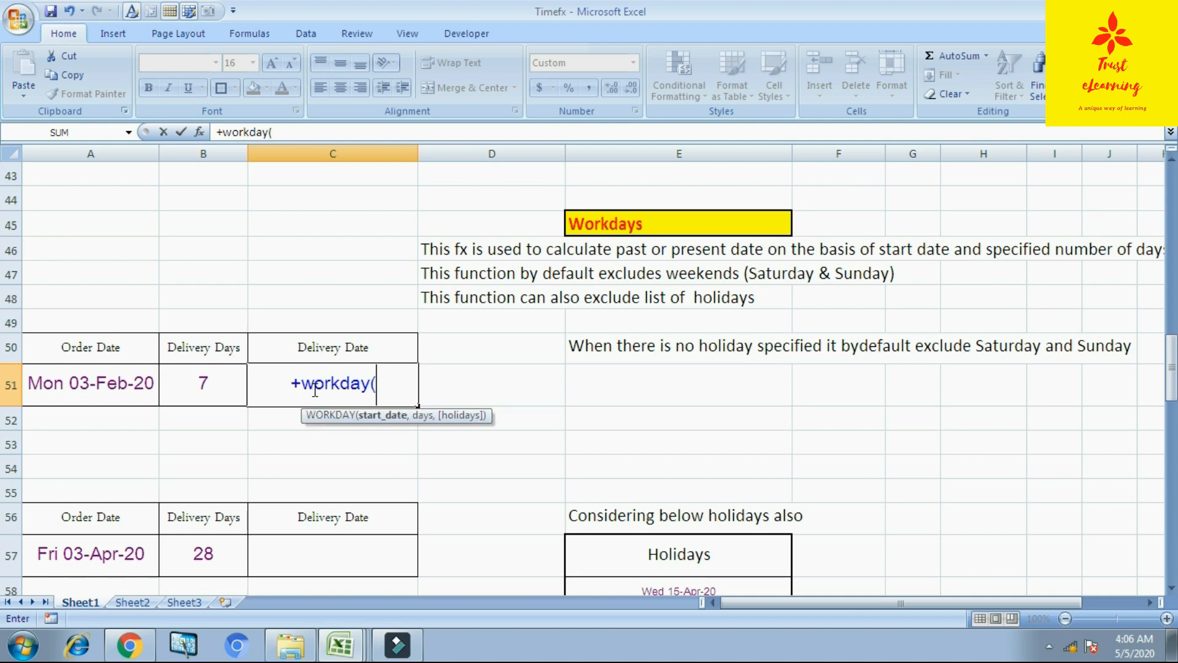
key("Escape")
- Correct the yellow section heading in E45 to read Workday
left_click(671, 222)
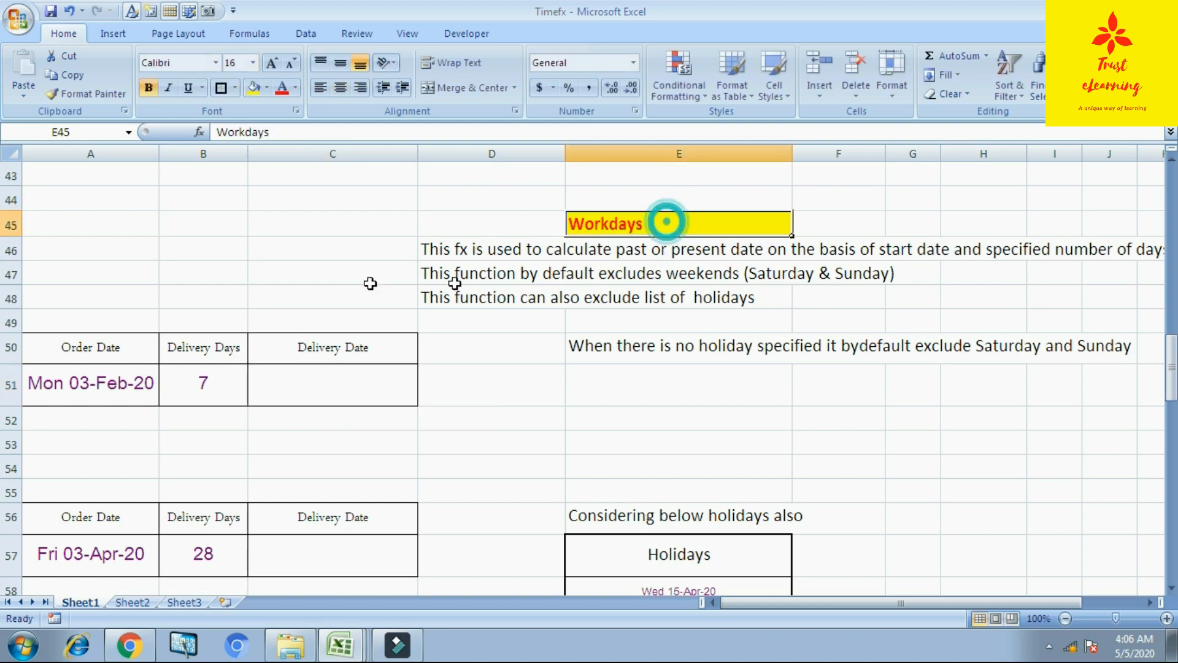
left_click(311, 125)
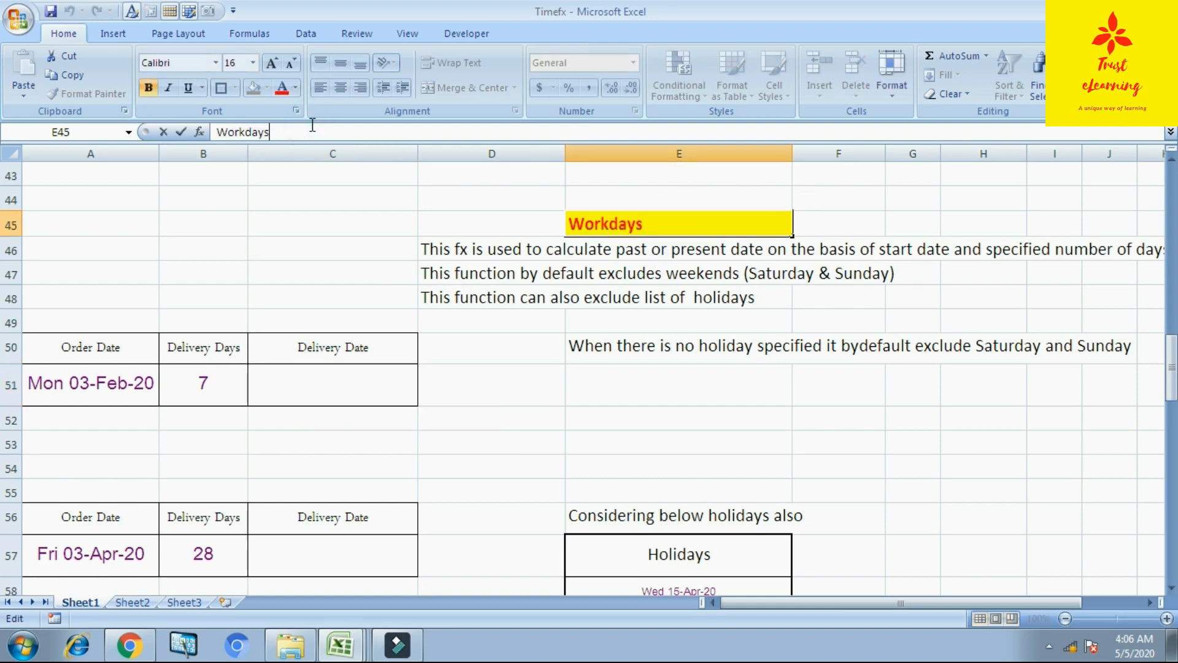
key("BackSpace")
left_click(423, 468)
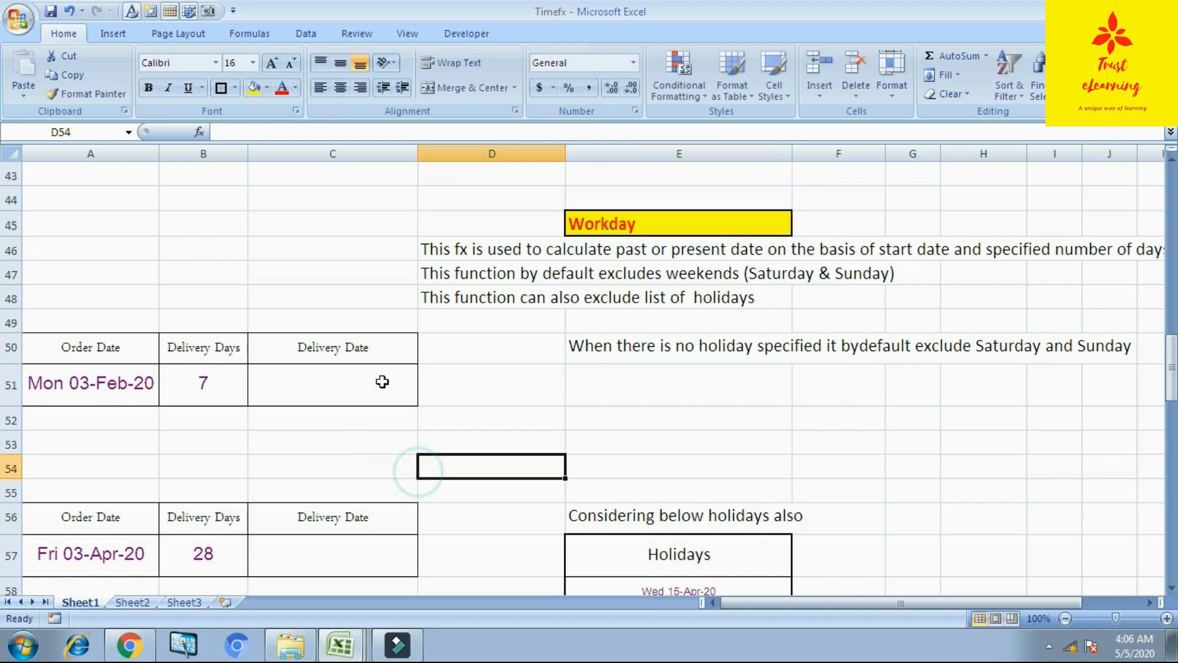
- Enter the formula +workday(A51,B51,0) in C51 to calculate the delivery date without any specified holidays
left_click(381, 379)
type("+workday(")
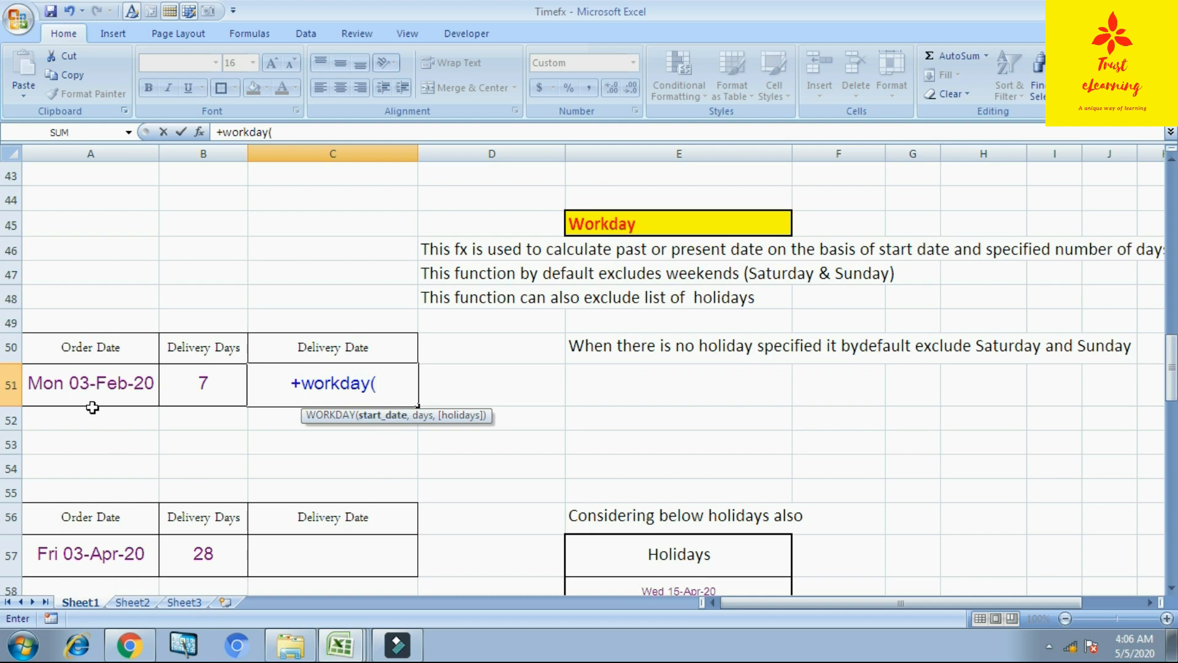
left_click(88, 387)
type(",")
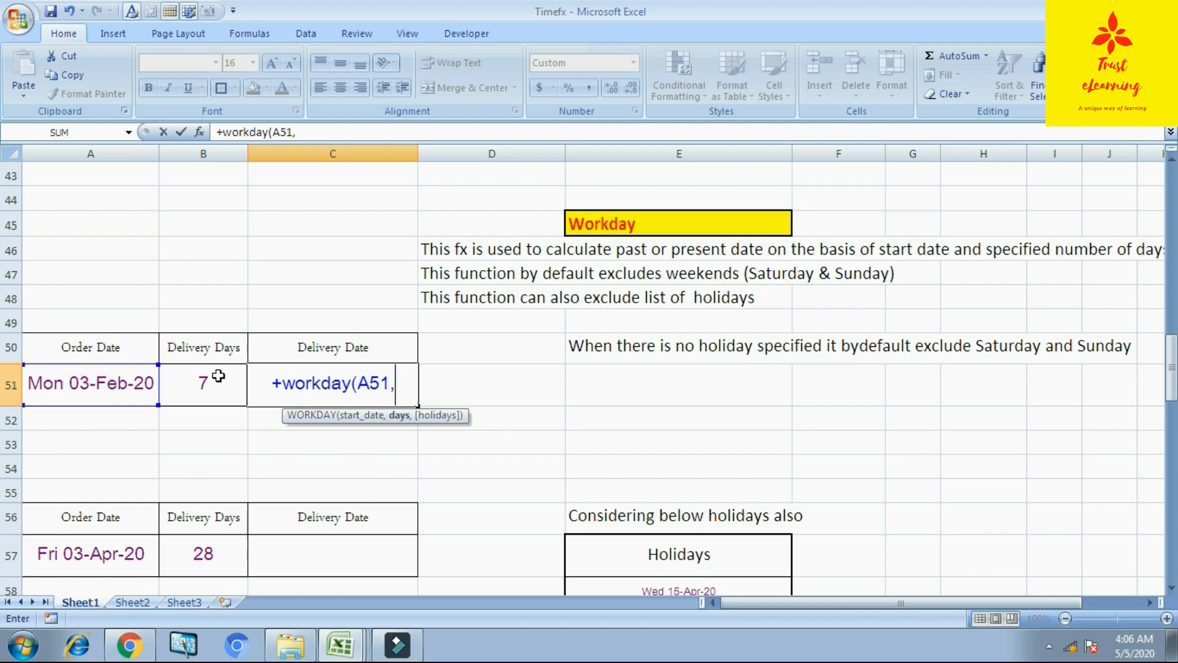
left_click(218, 383)
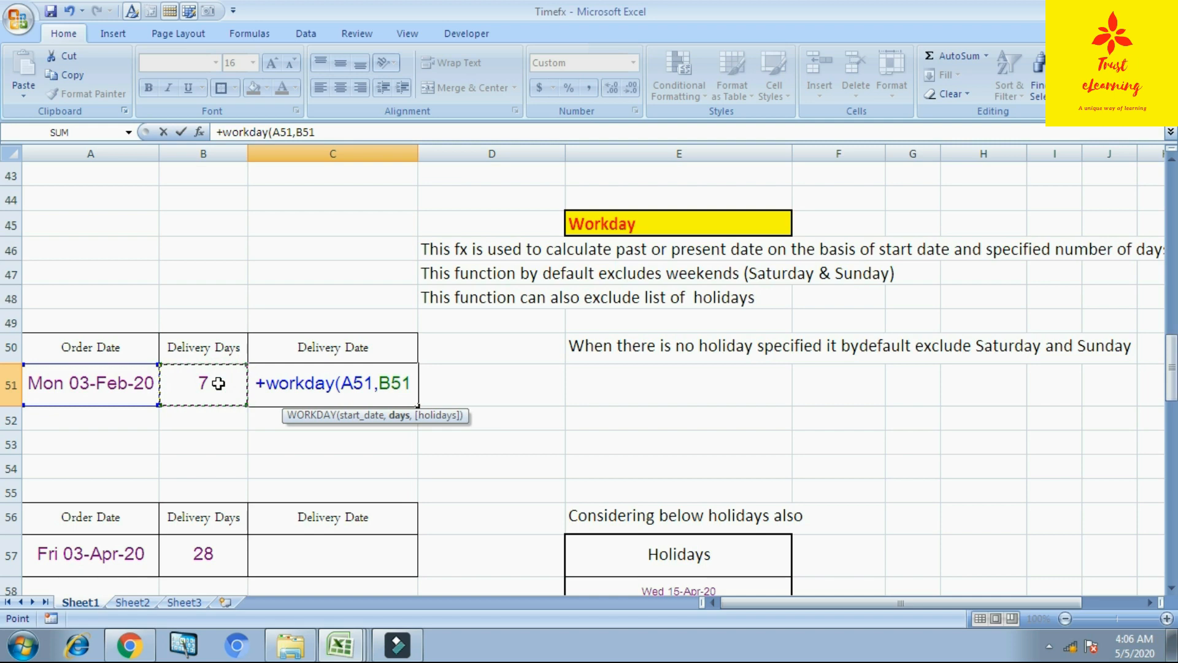
type(",")
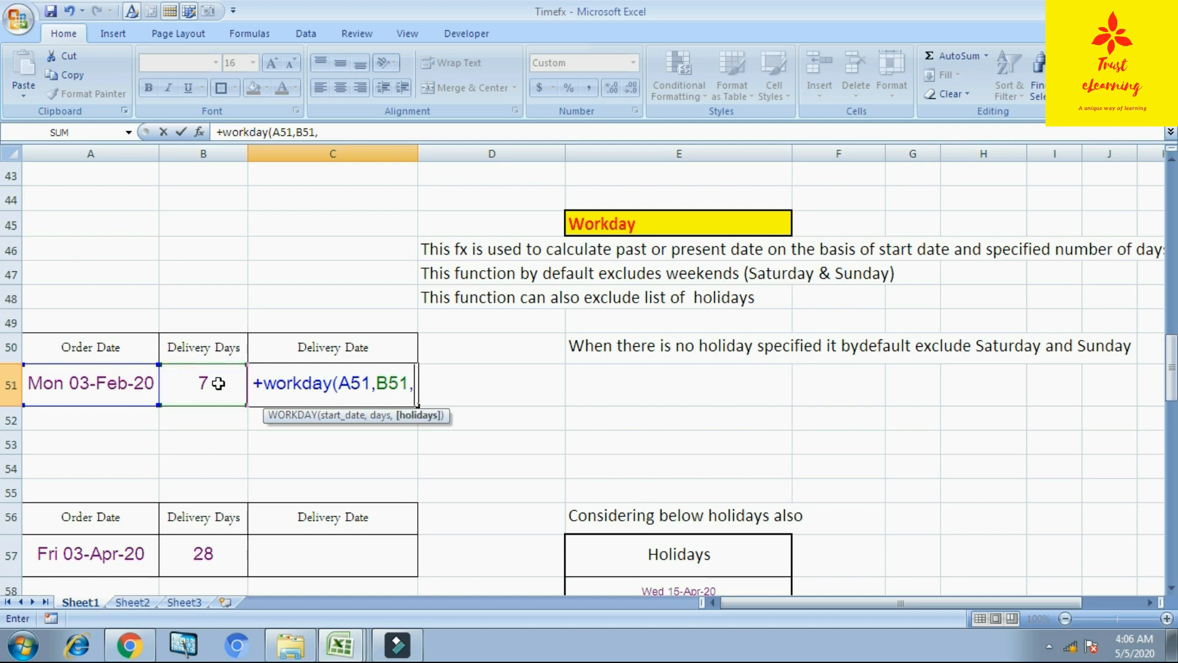
type("0")
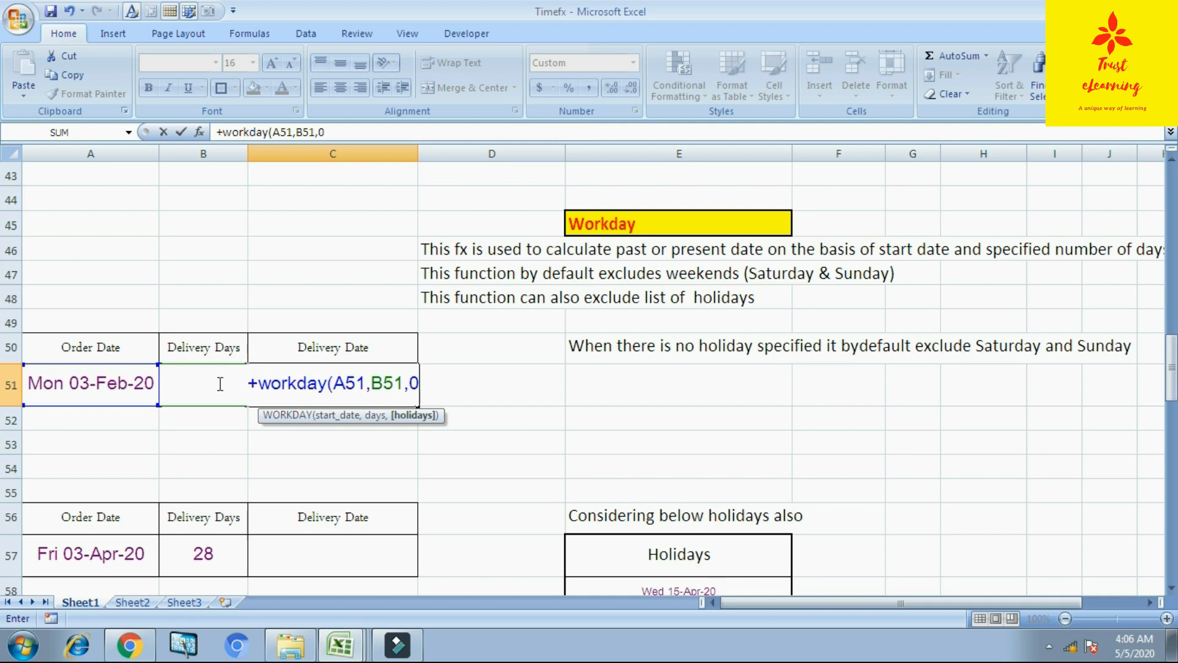
type(")")
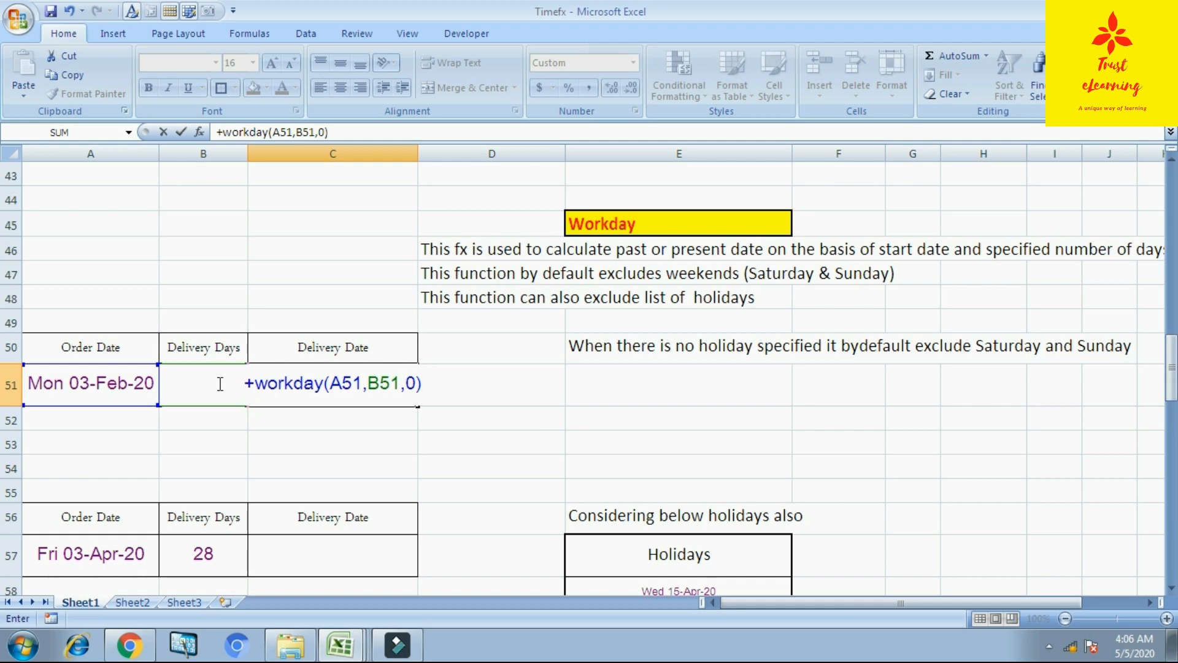
key("Return")
key("Up")
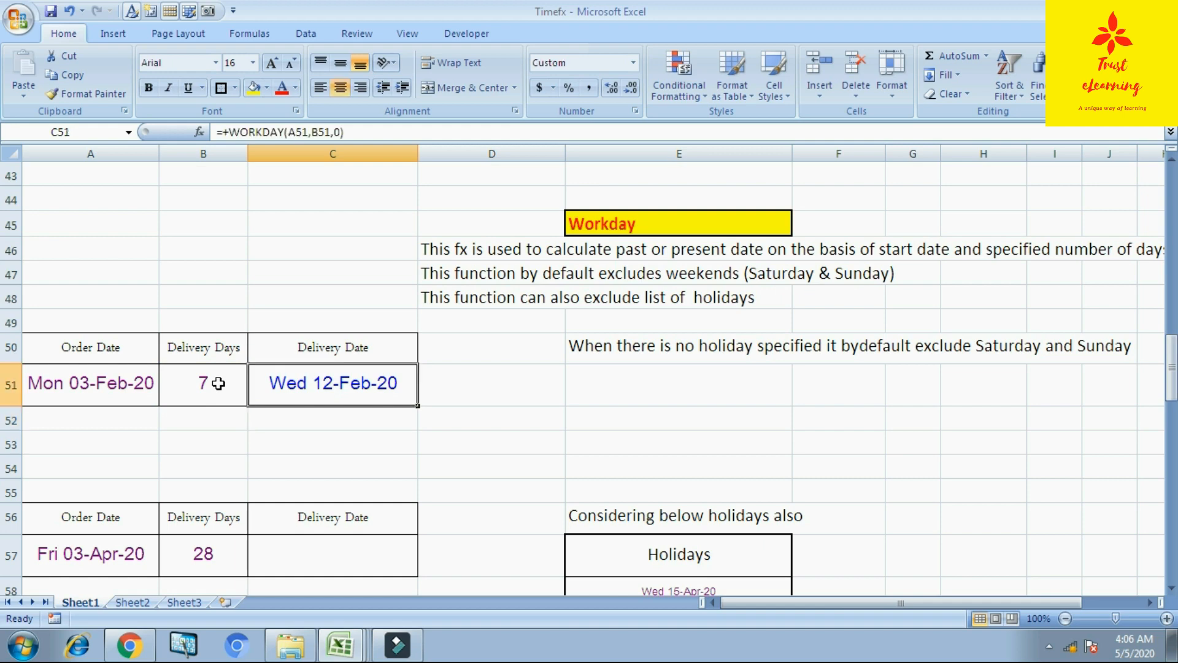
key("Right")
key("Left")
key("Down")
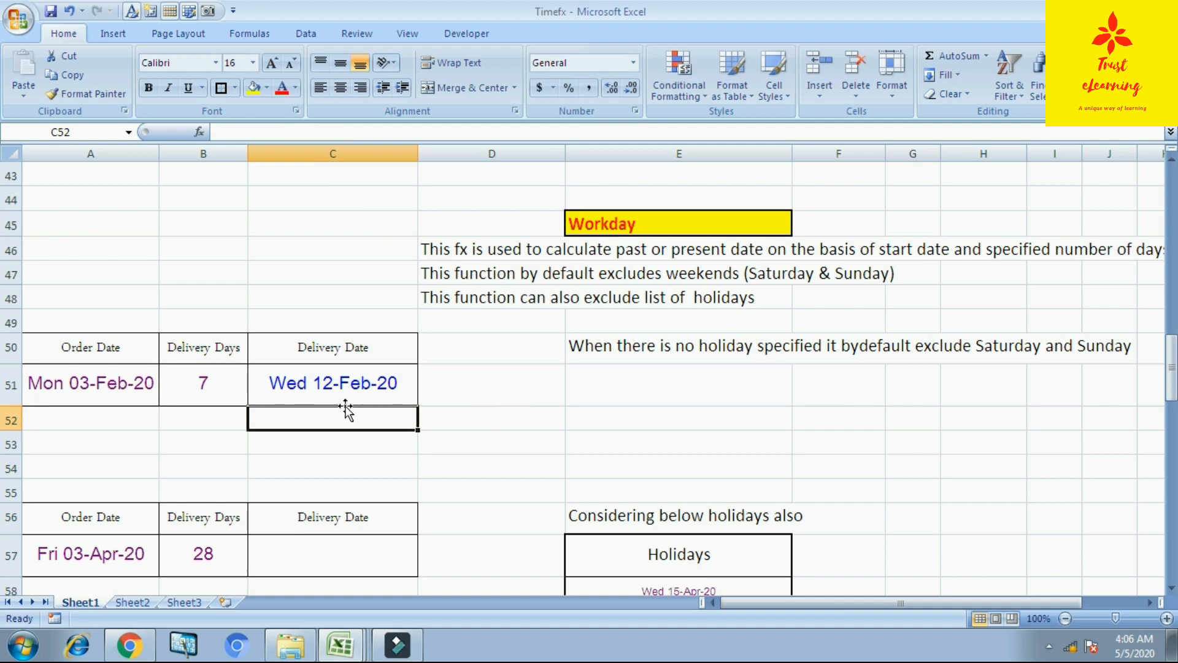
left_click(521, 408)
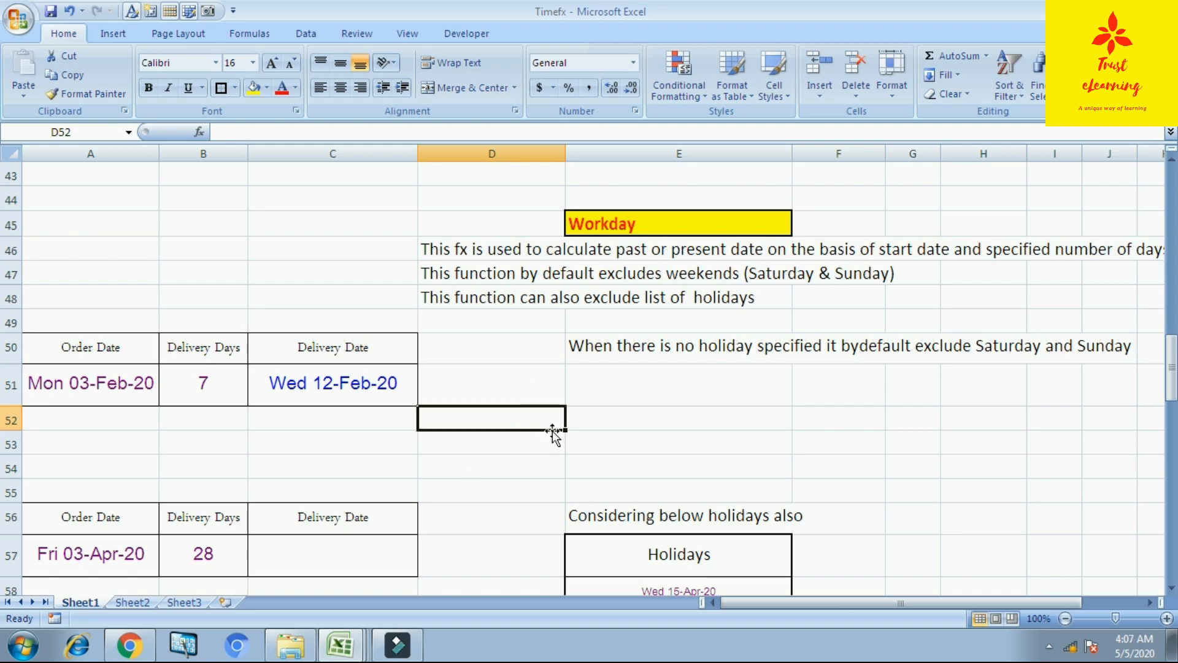
- Enter the formula +workday(A57,B57,E58:E60) in C57 to calculate the delivery date excluding the listed holidays
scroll(129, 442, "down", 1)
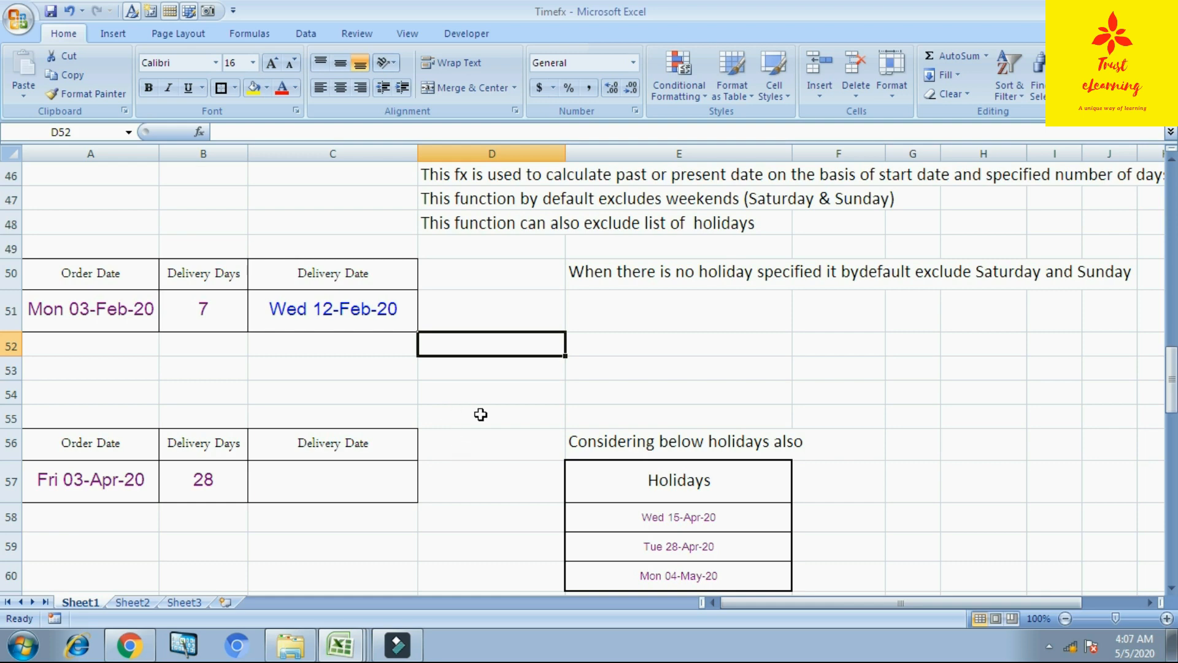
scroll(660, 434, "down", 1)
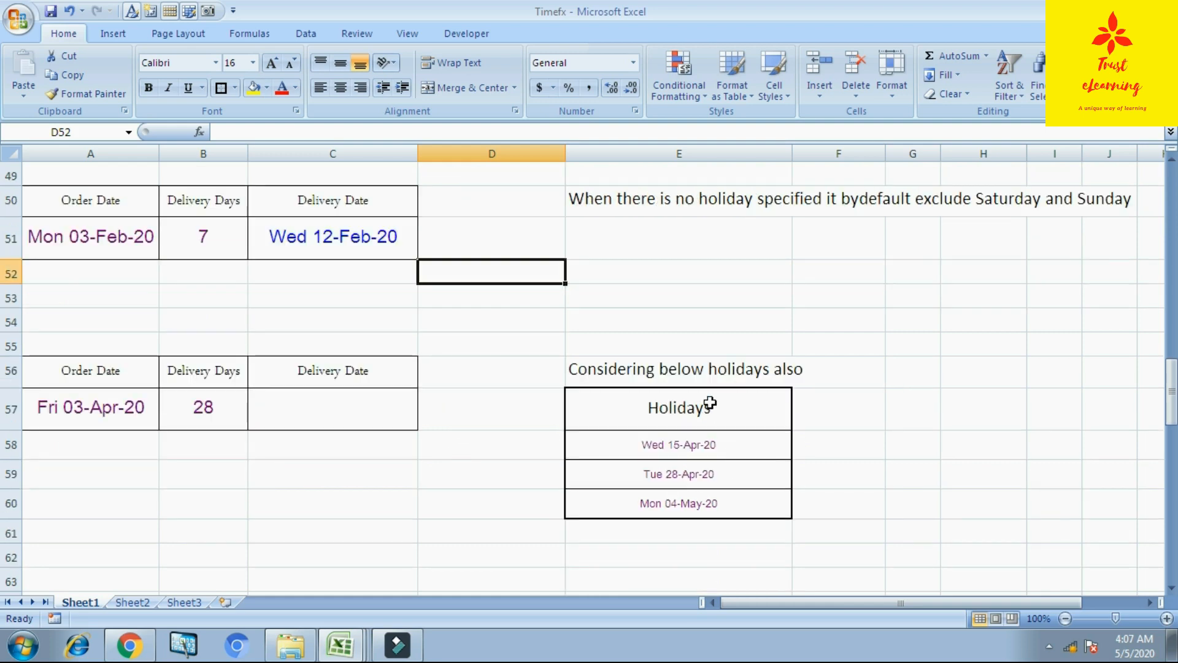
left_click_drag(678, 407, 678, 503)
left_click(887, 422)
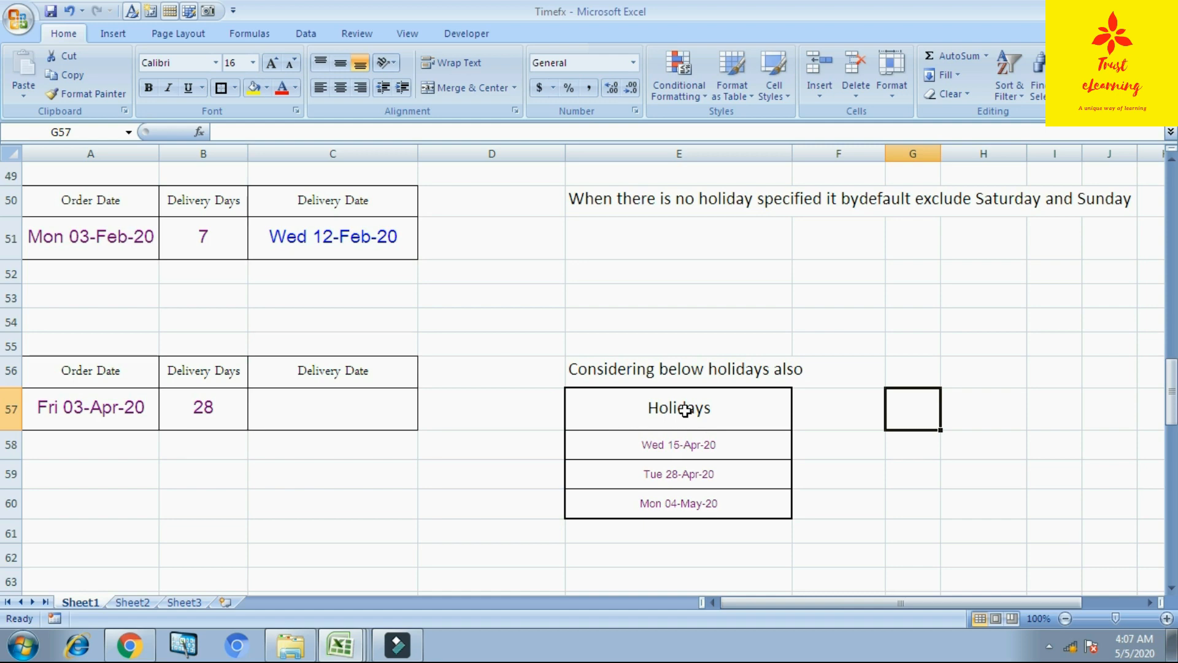
left_click(345, 419)
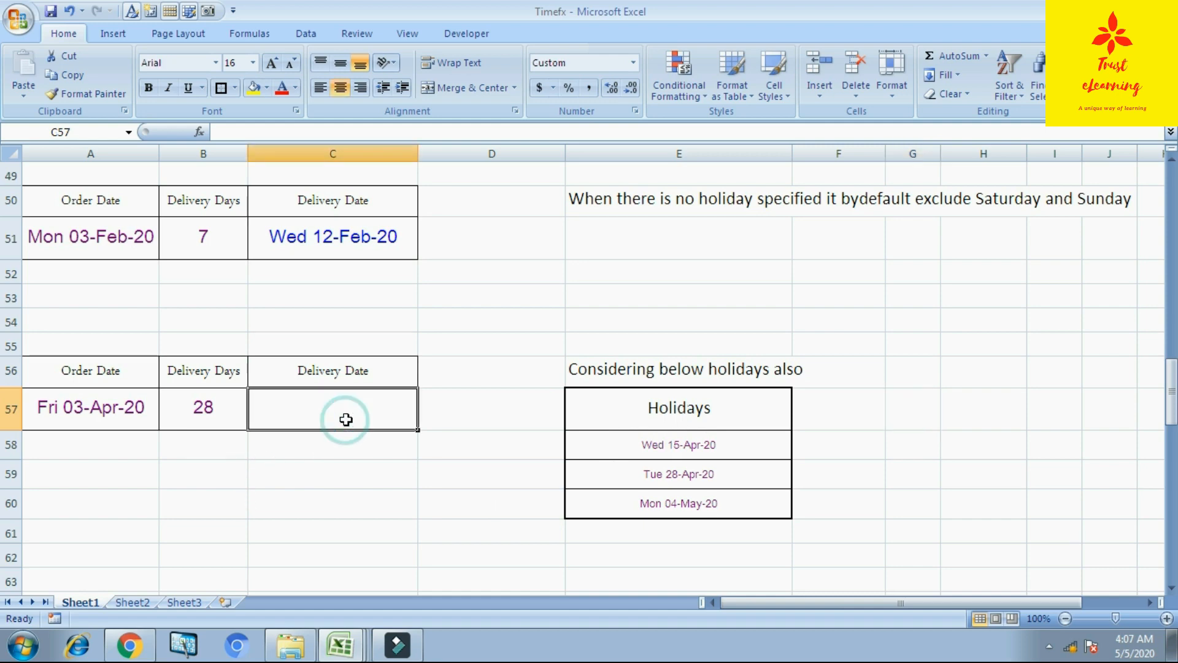
type("+workday")
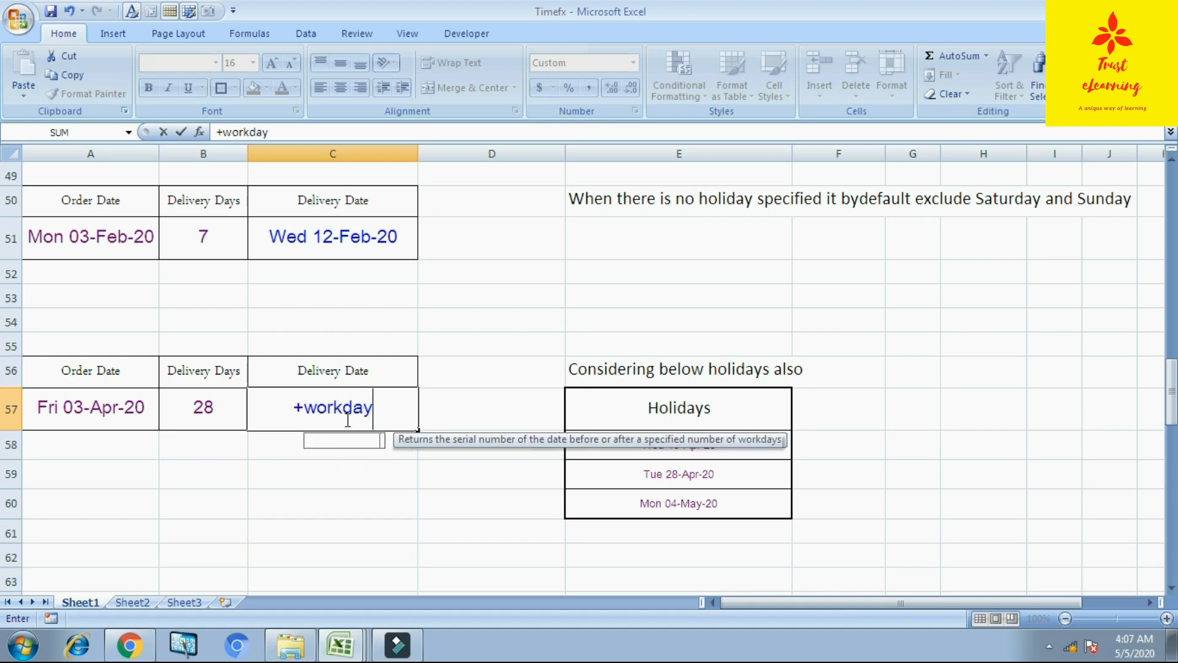
type("(")
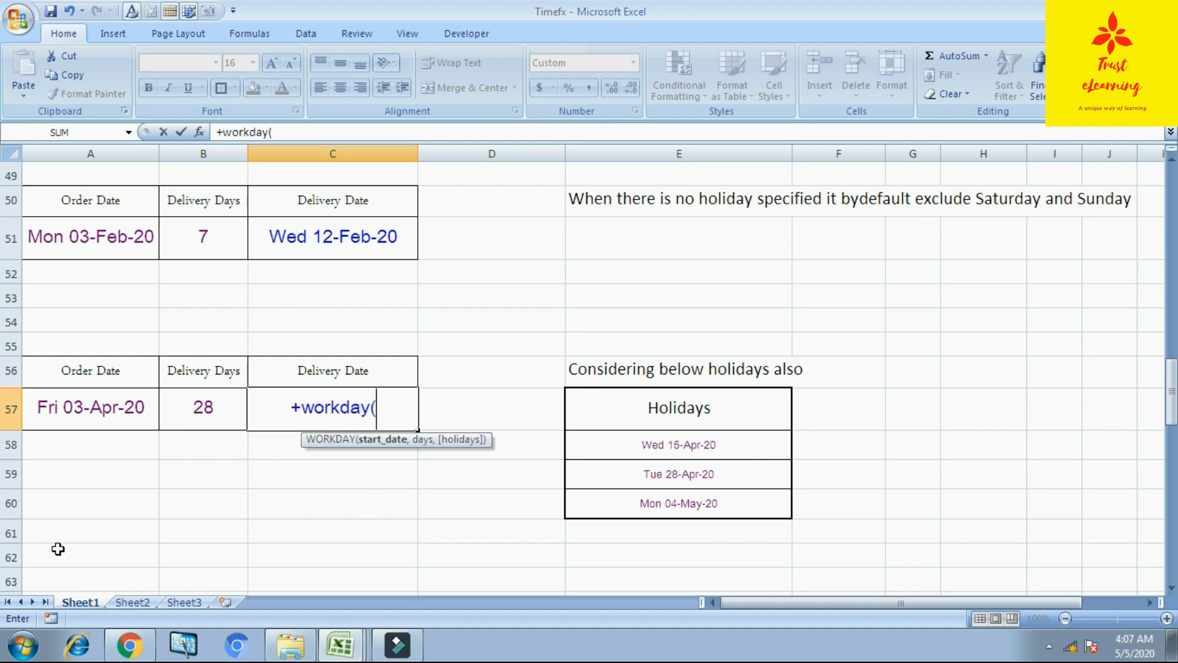
left_click(105, 405)
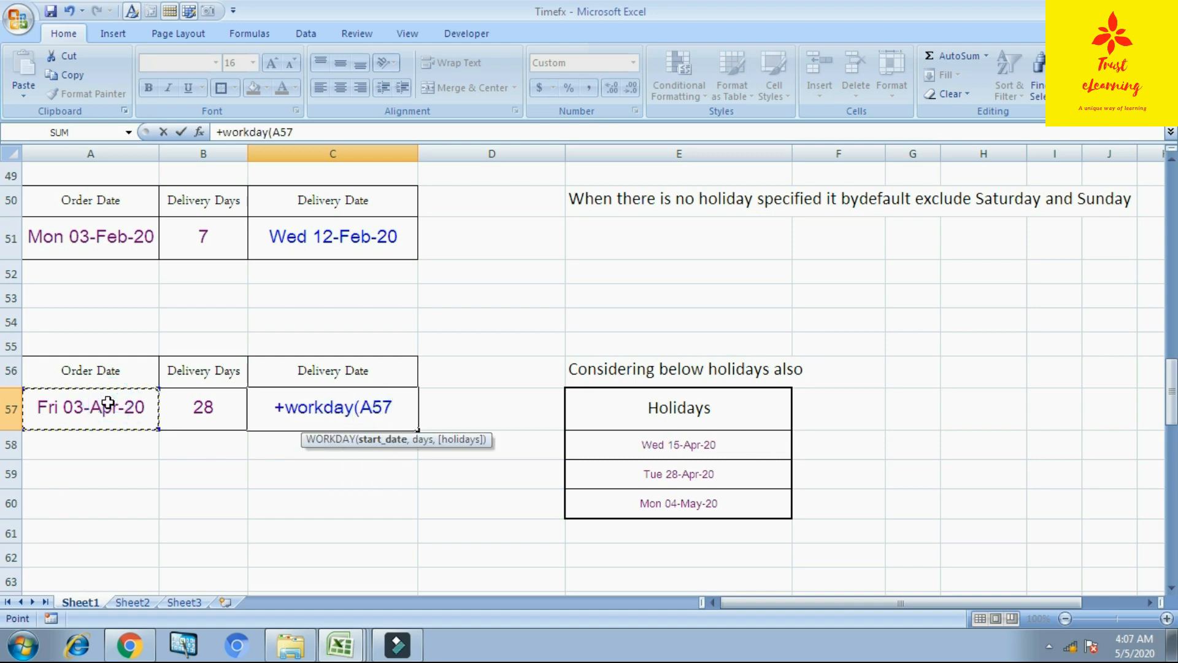
type(",")
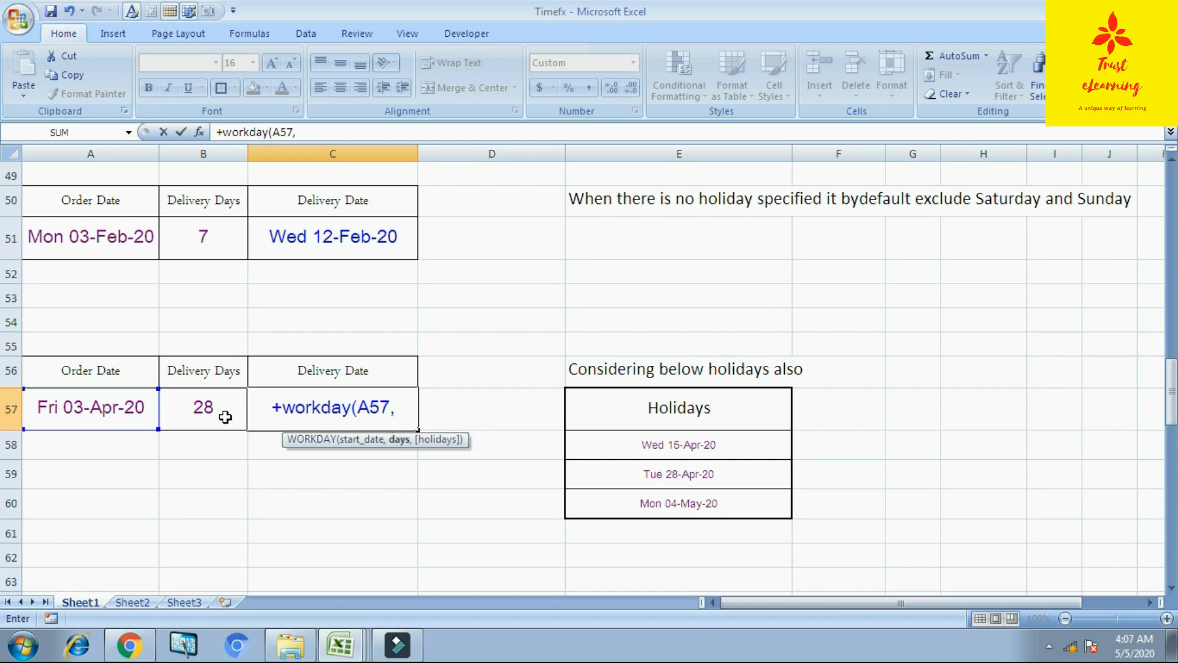
left_click(226, 417)
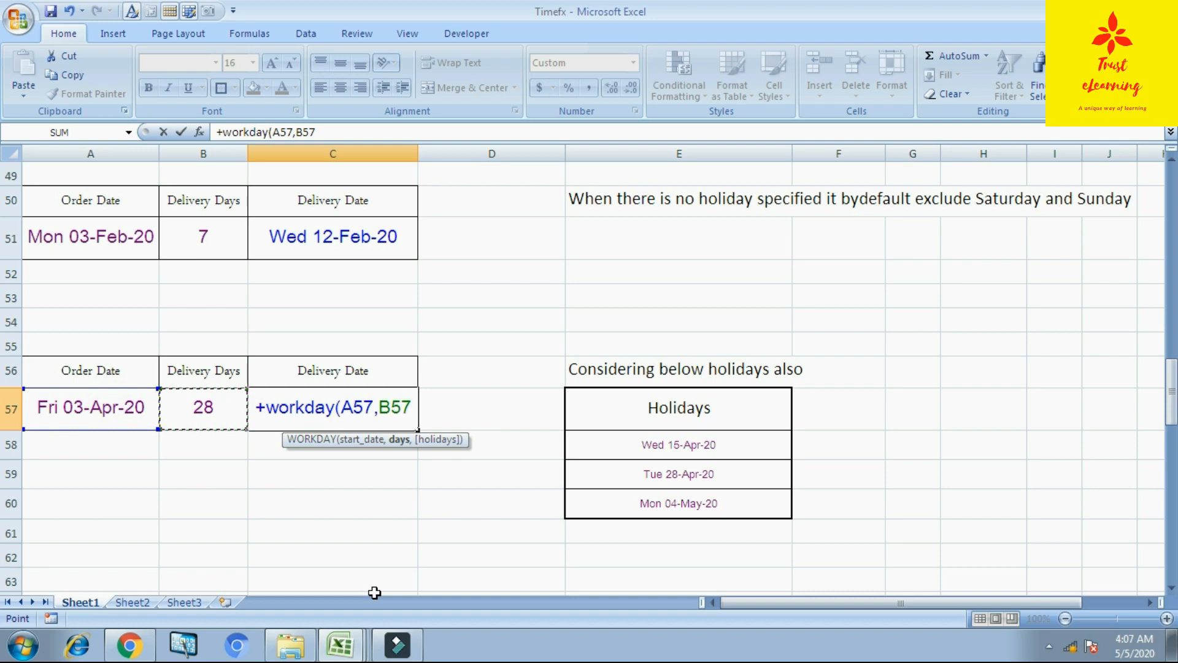
type(",")
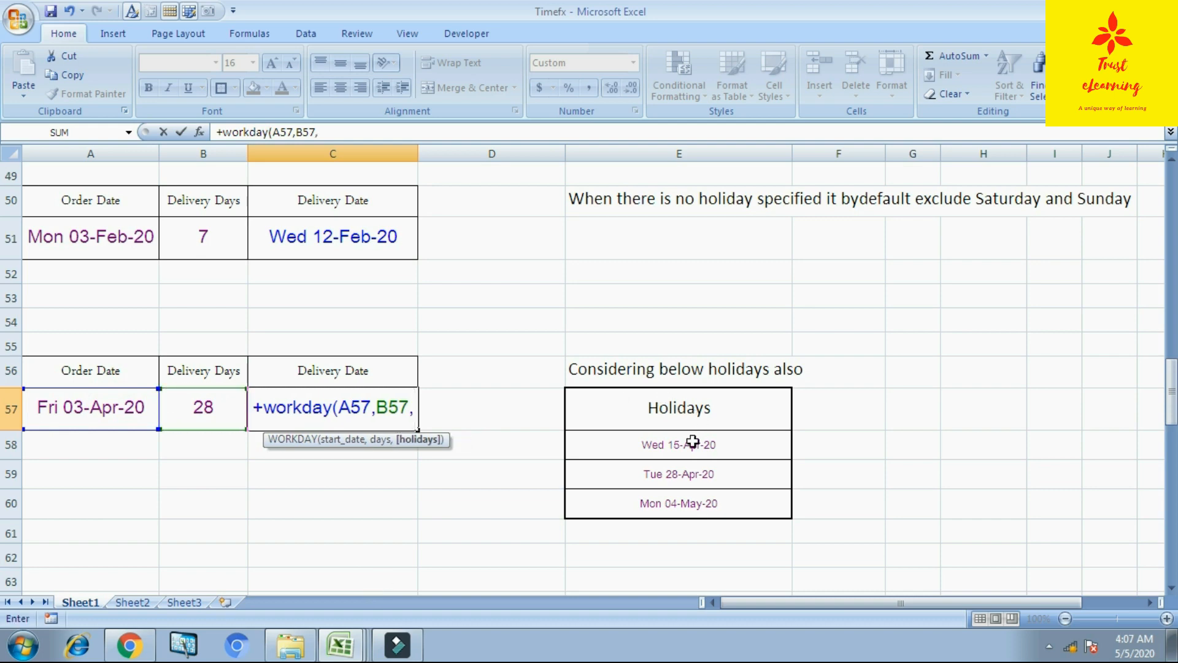
left_click_drag(693, 441, 696, 502)
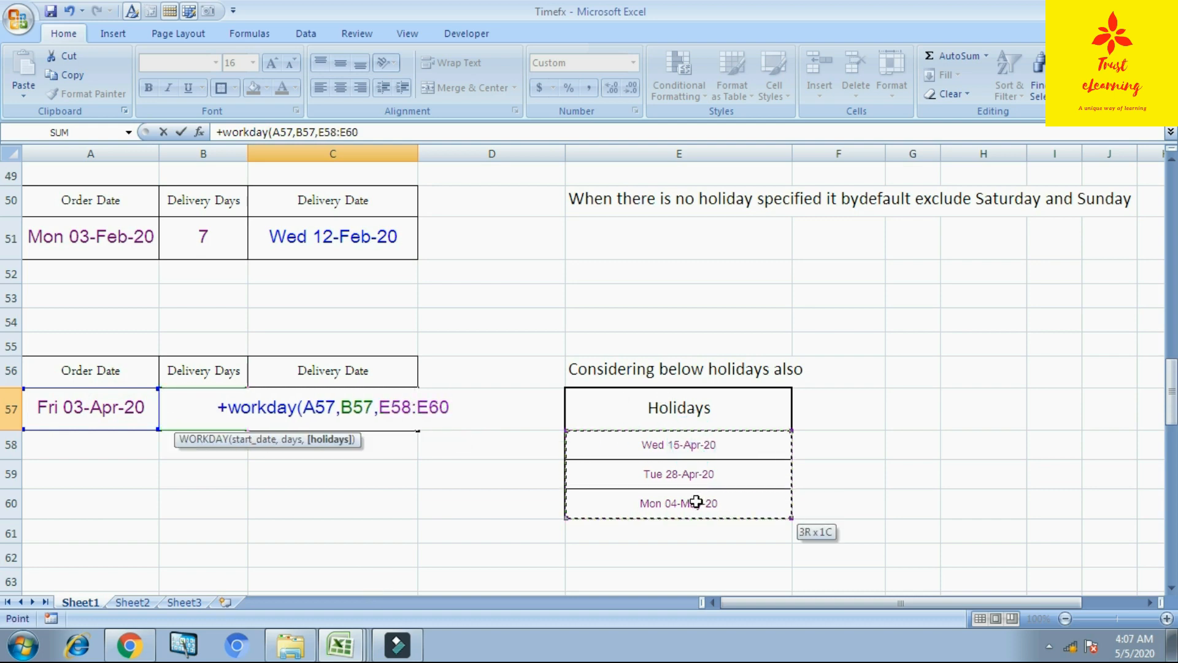
type(")")
key("Return")
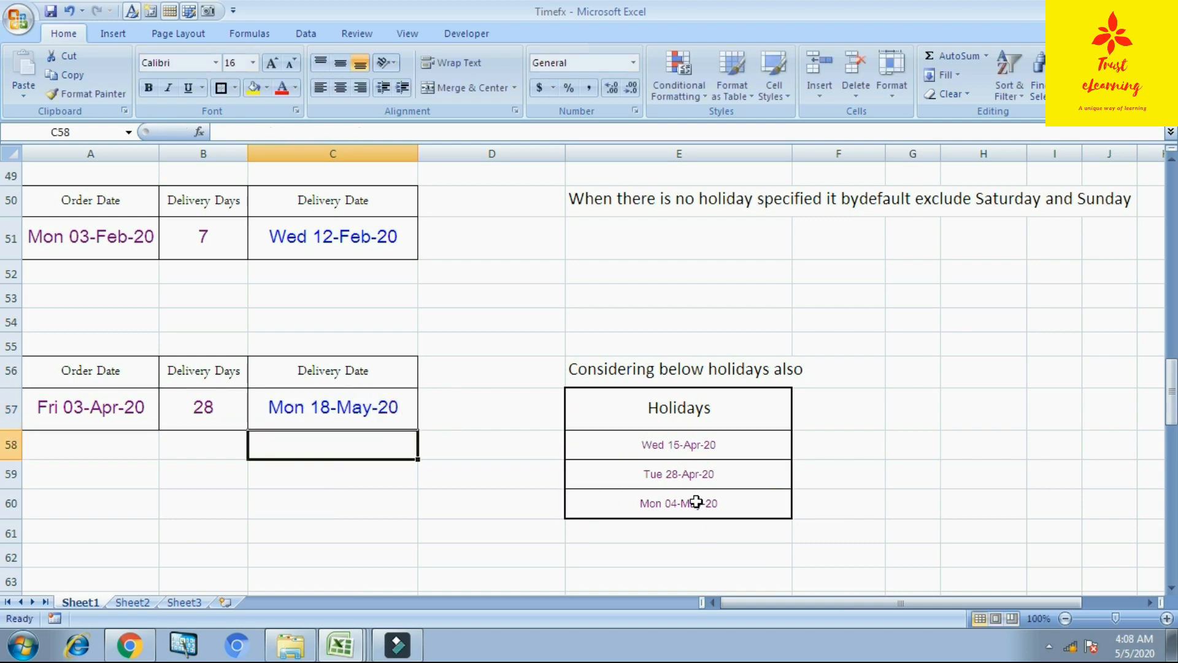
key("Up")
key("Down")
key("Up")
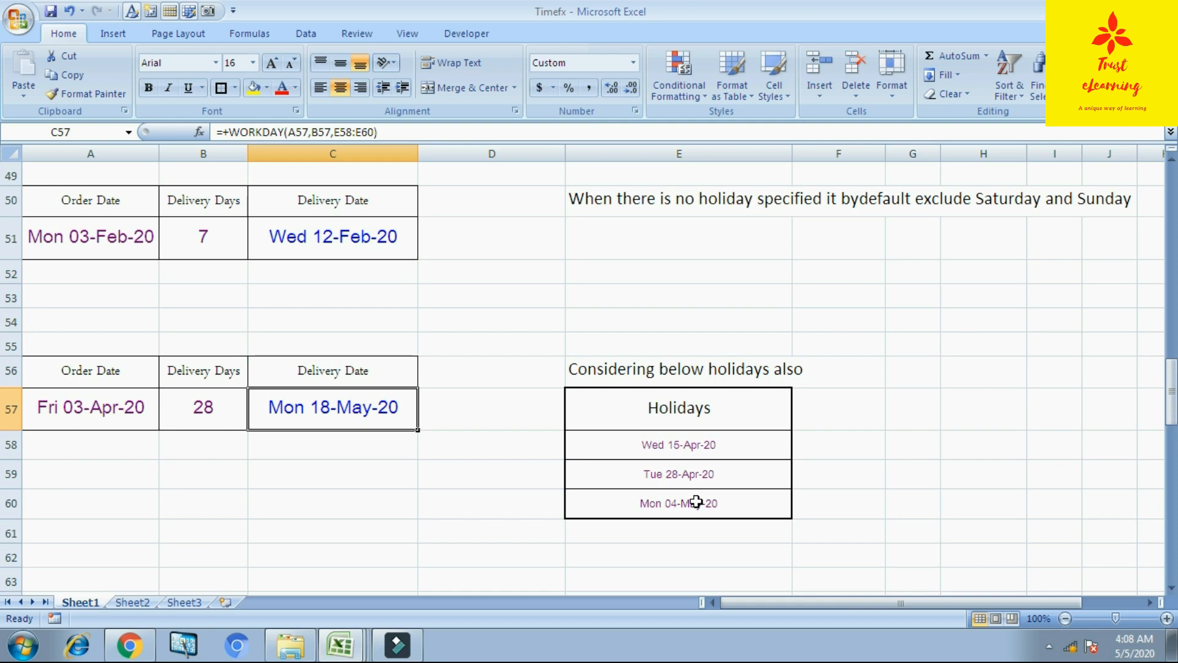
- Replace the word weeks with days in the Datedif description in E67
scroll(697, 502, "up", 2)
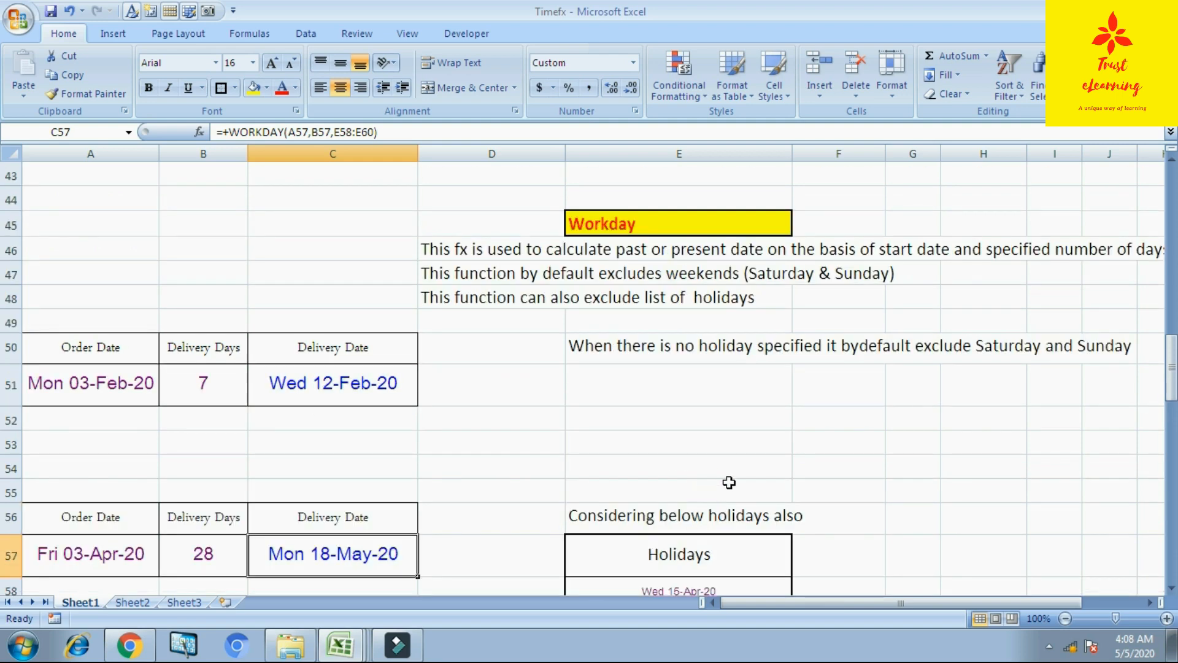
scroll(729, 479, "down", 5)
scroll(729, 479, "down", 1)
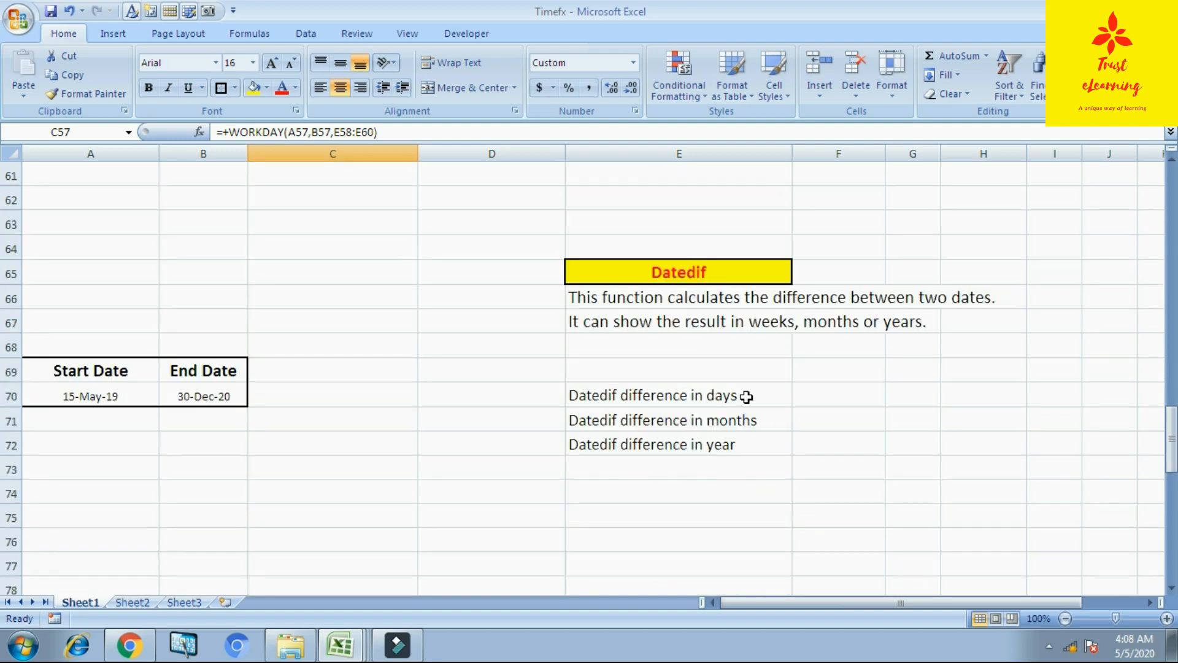
scroll(746, 397, "down", 1)
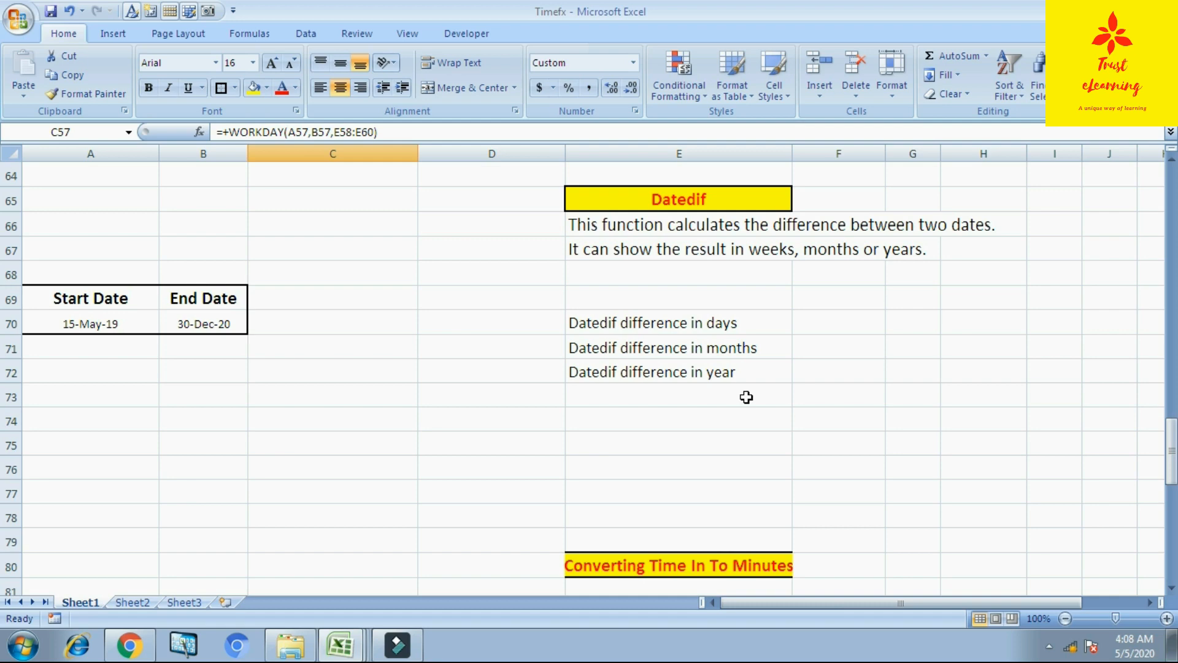
left_click(659, 251)
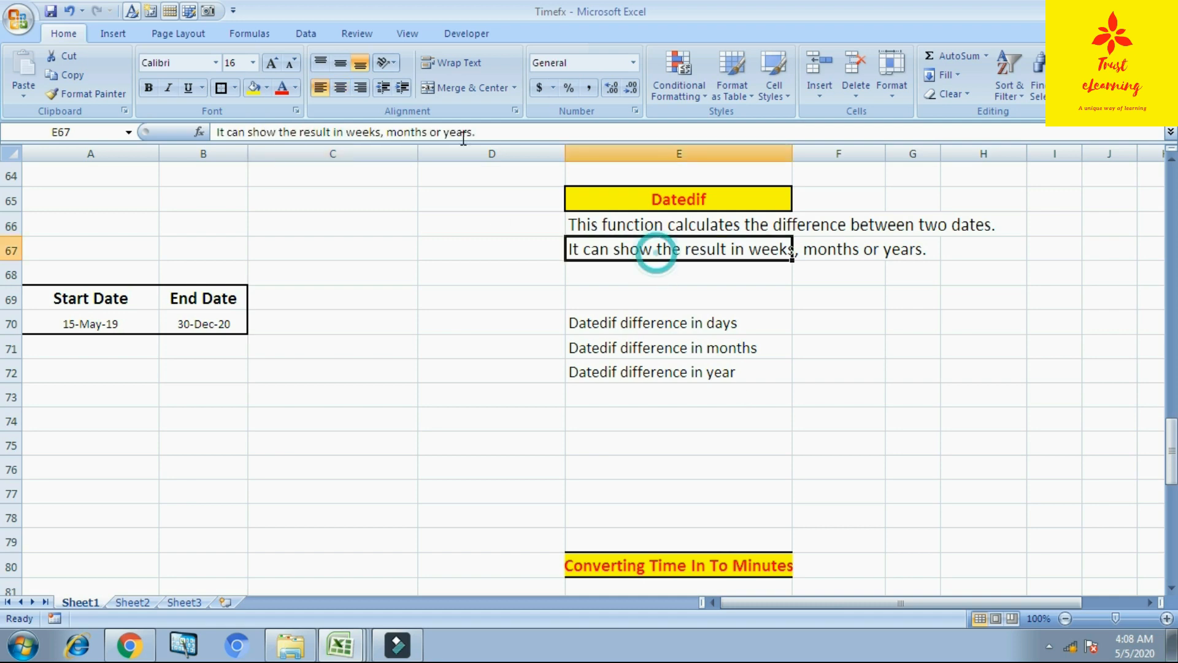
left_click(384, 132)
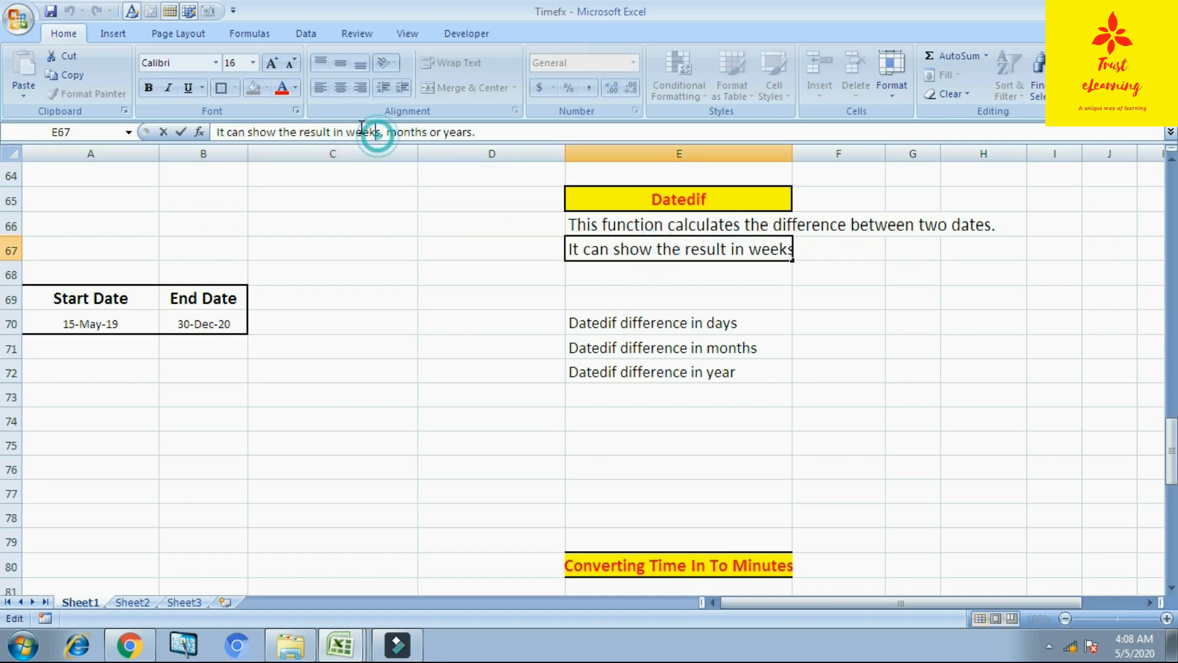
key("BackSpace")
key("BackSpace")
key("BackSpace")
key("BackSpace")
key("BackSpace")
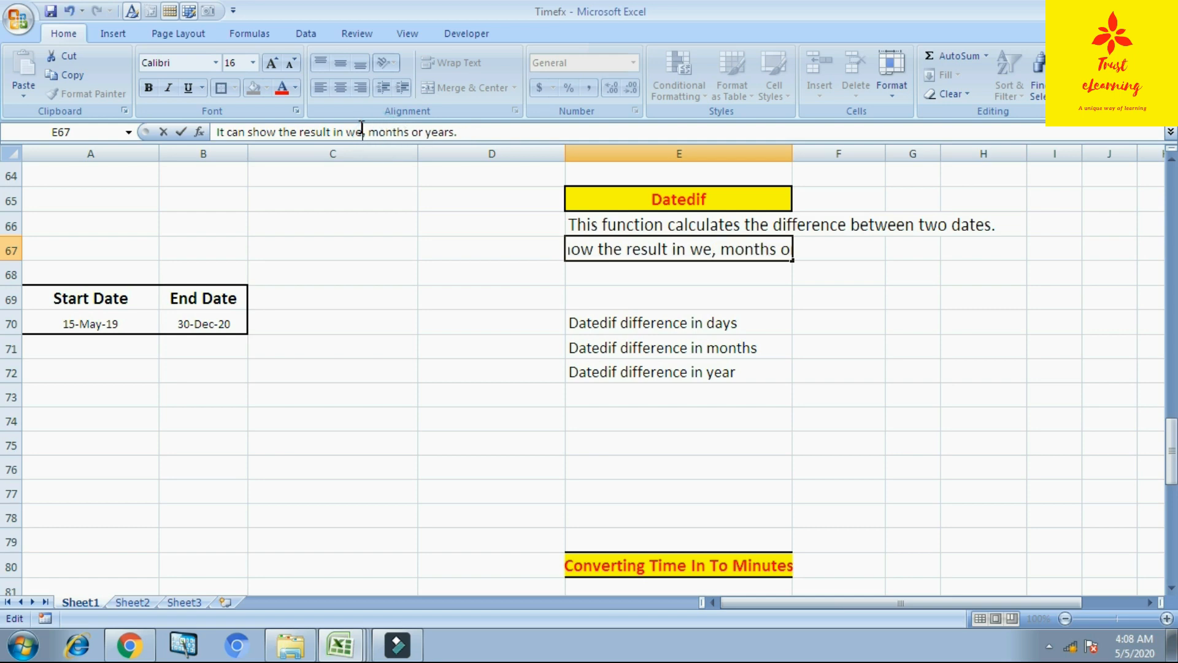
type("fs")
key("BackSpace")
key("BackSpace")
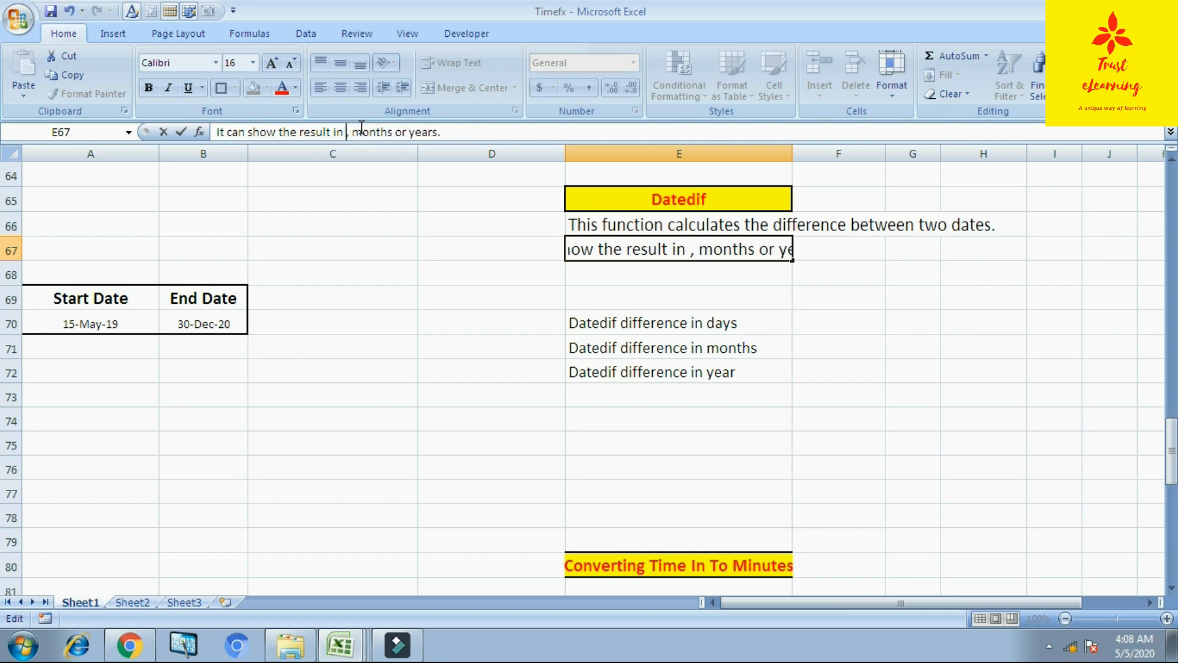
type("days")
key("Return")
- Enter the formula +datedif(A70,B70,"d") in D70 to calculate the difference between the start and end dates in days
key("Return")
key("Return")
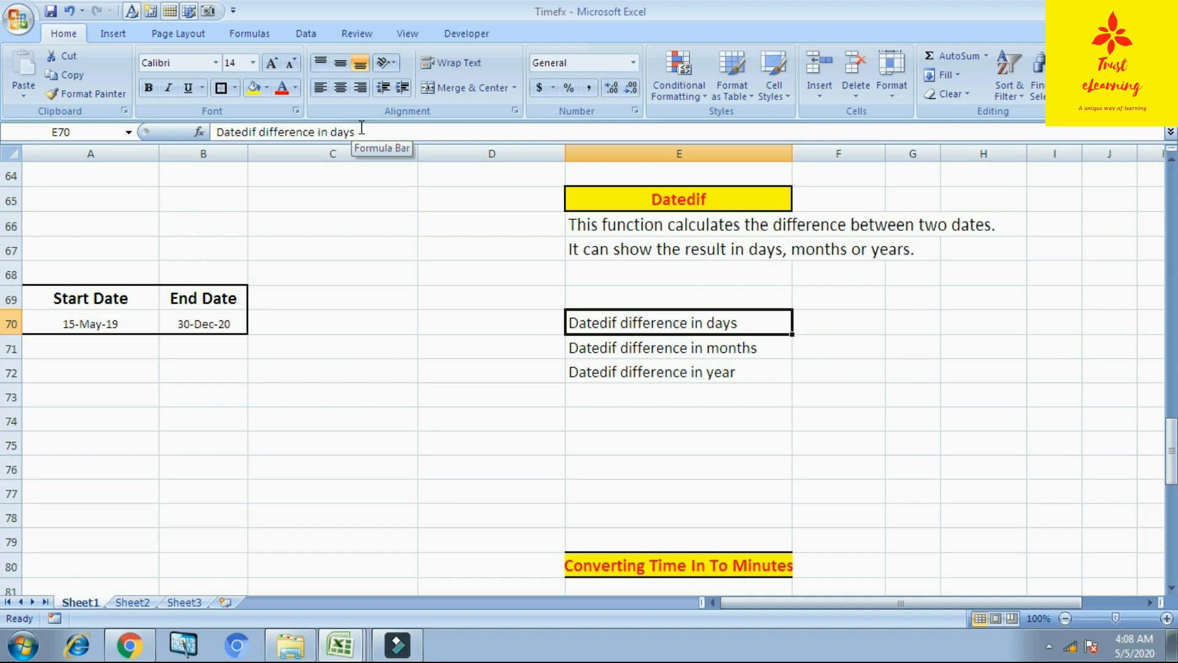
key("Left")
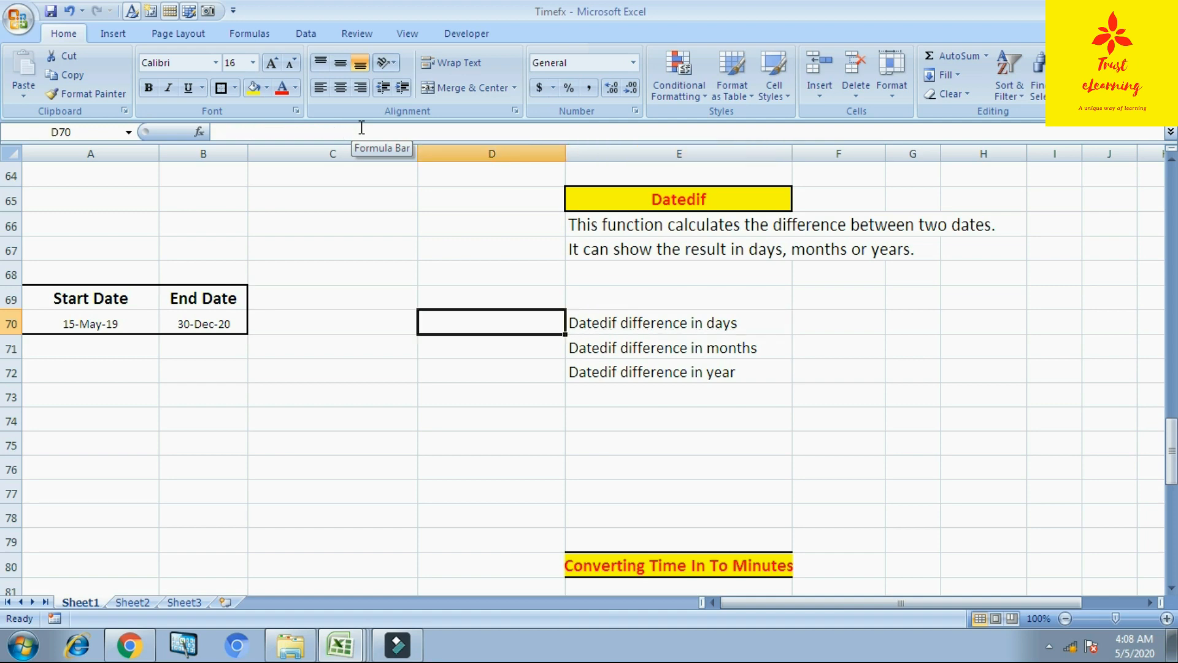
type("+datedif")
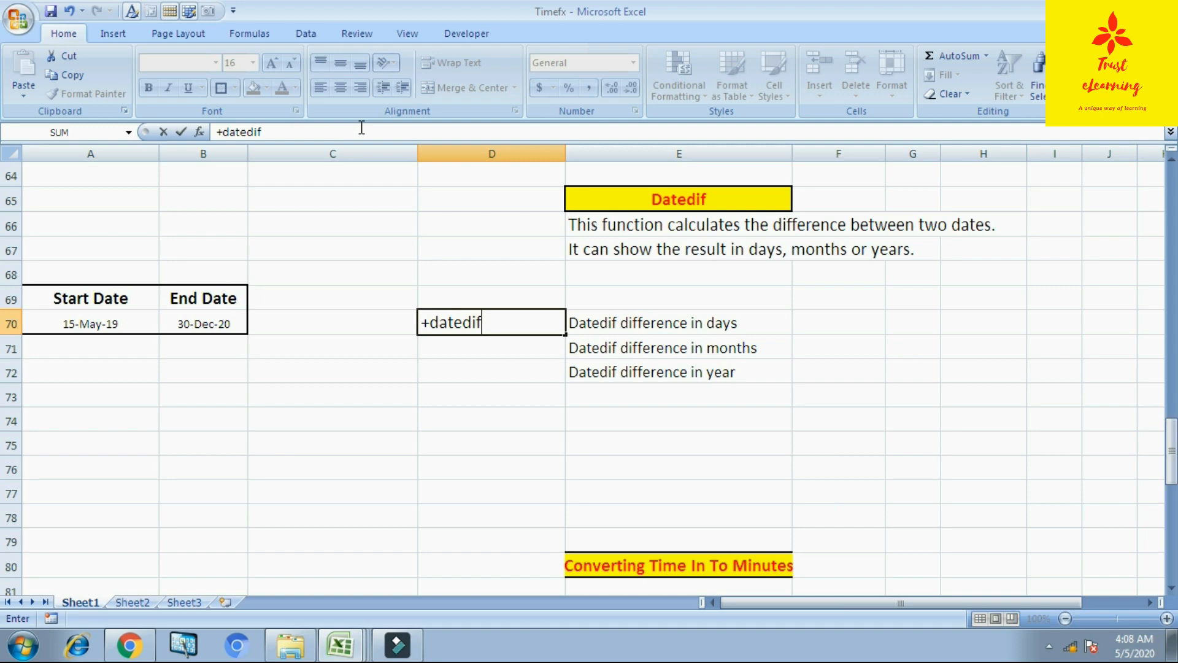
type("(")
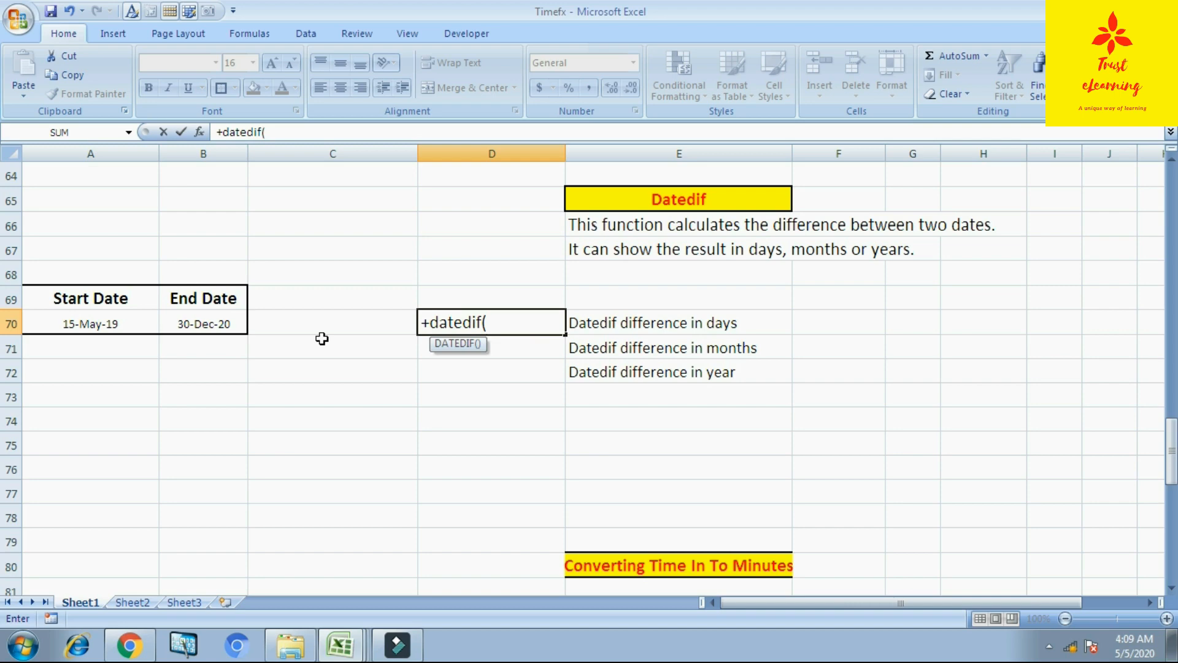
left_click(79, 319)
type(",")
left_click(217, 321)
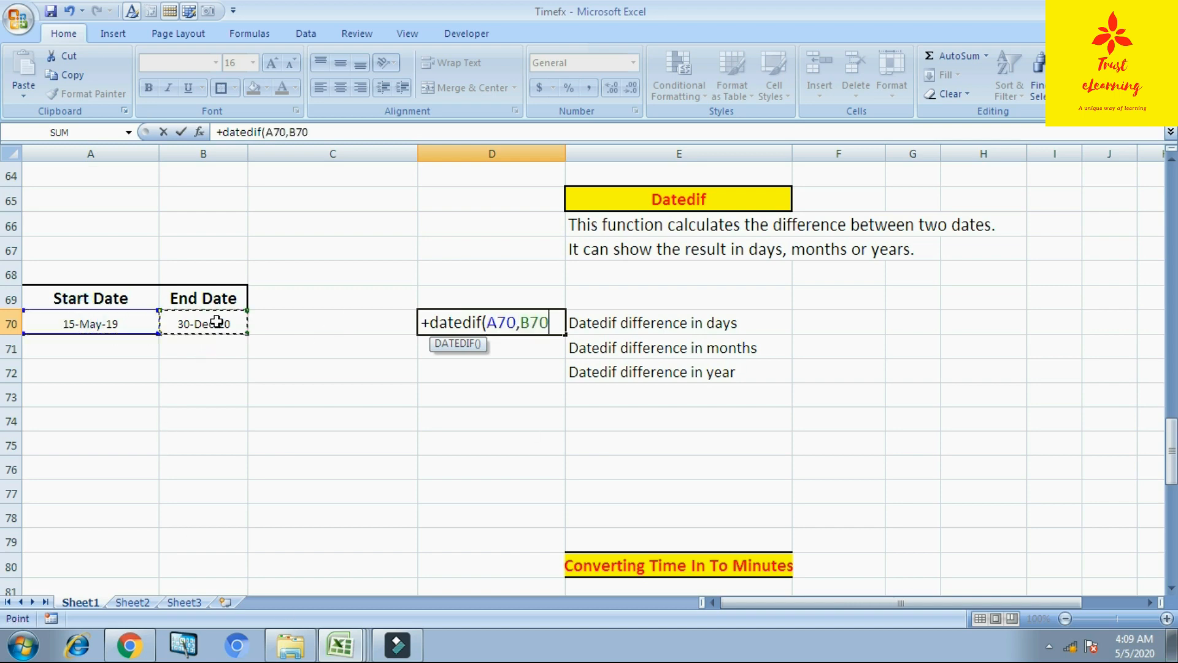
type(",\"")
type("d")
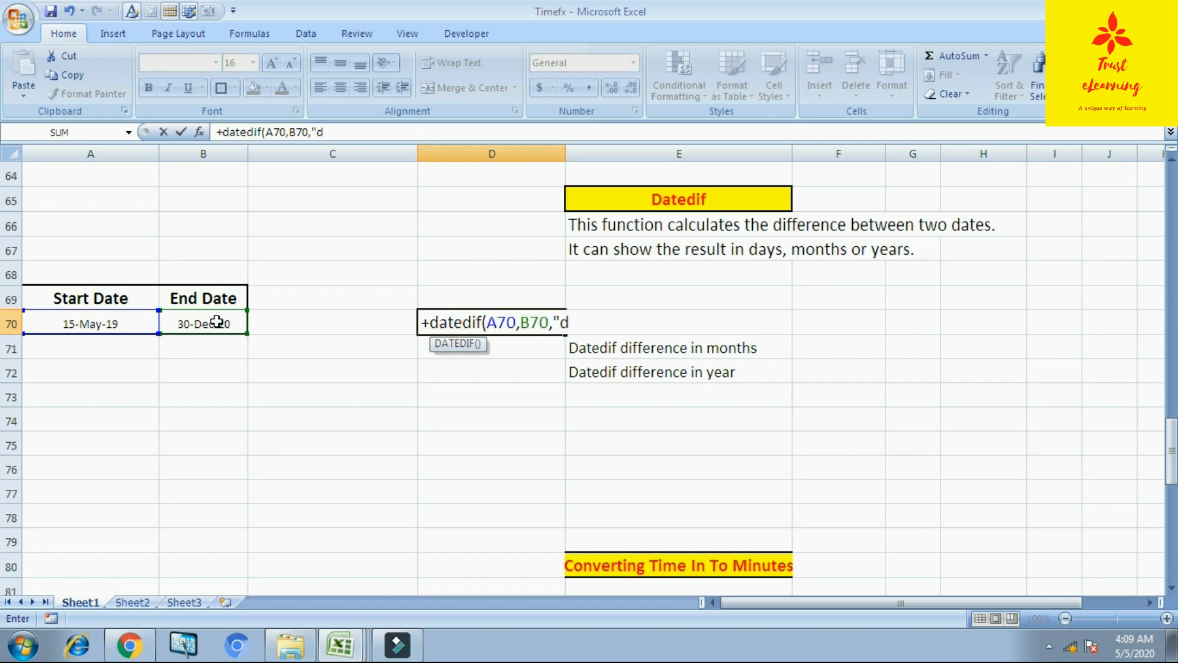
type("\")")
key("Return")
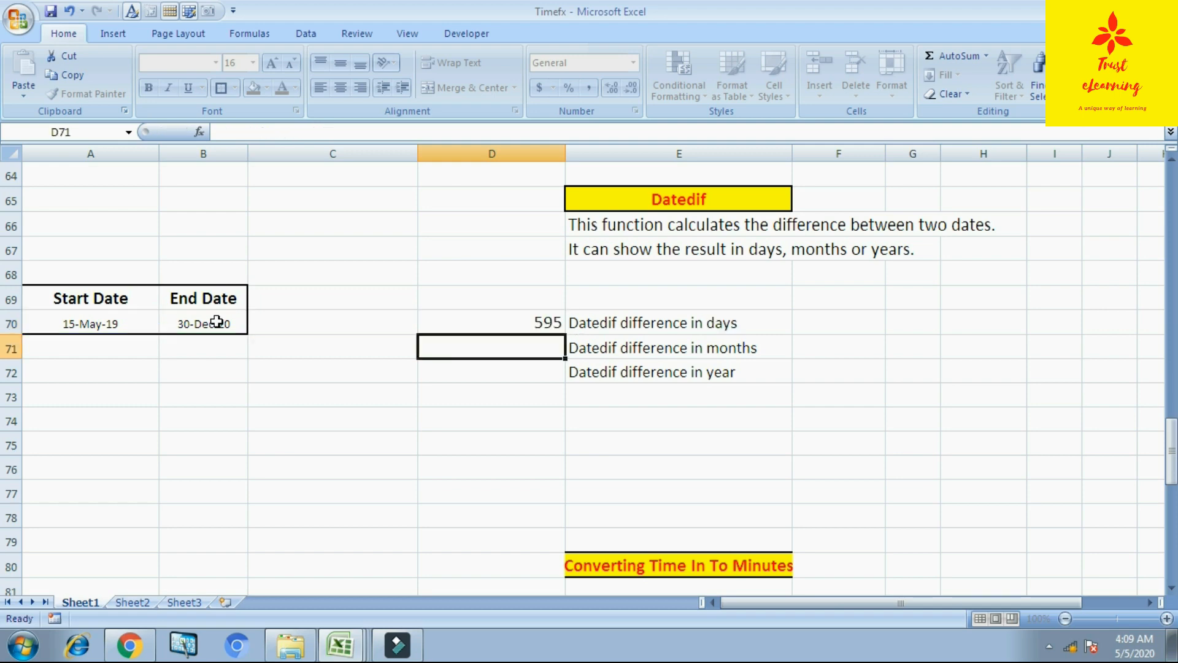
key("Up")
key("Down")
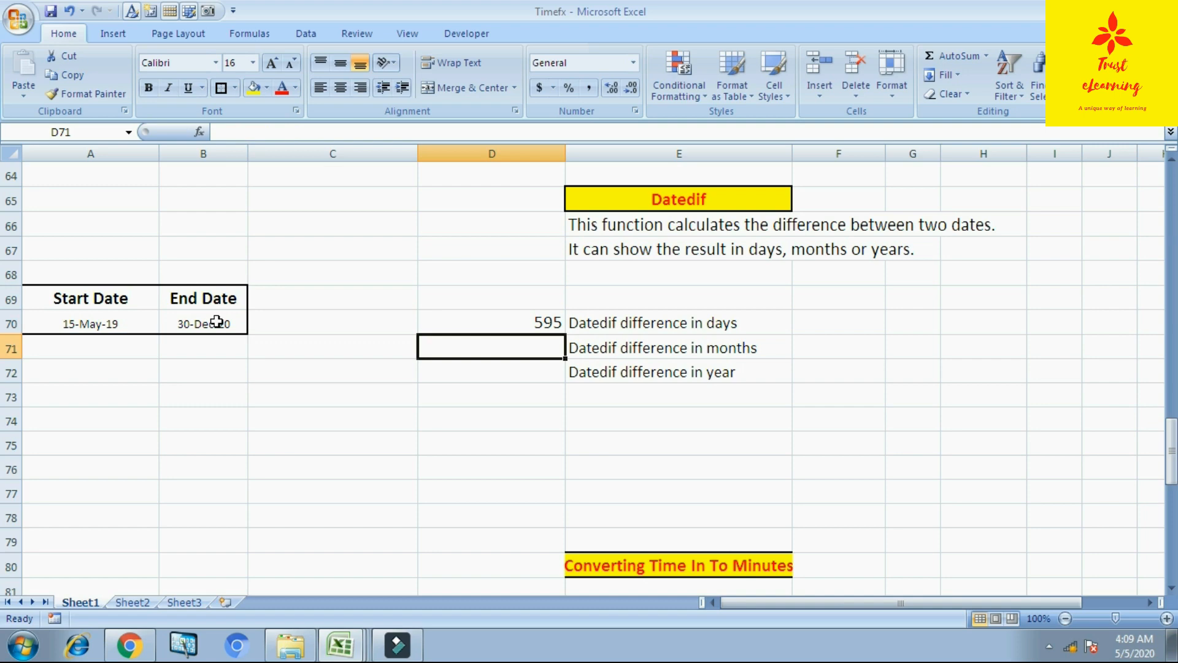
key("Up")
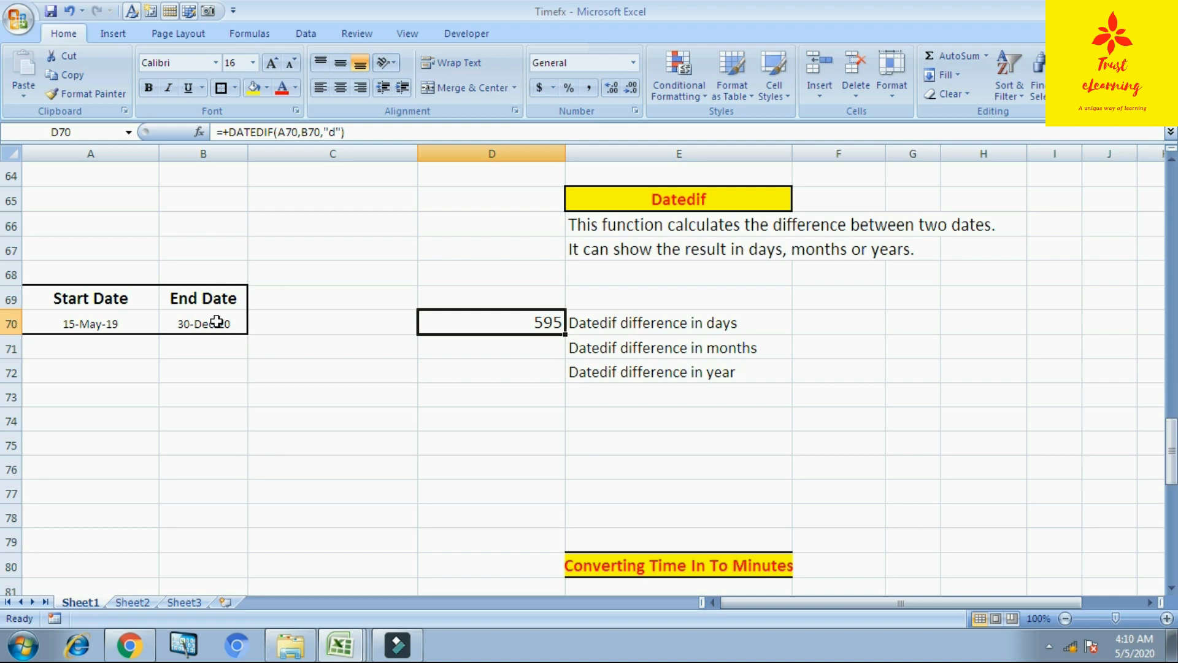
- Enter the formula +datedif(A70,B70,"m") in D71 to calculate the difference between the two dates in months
key("Down")
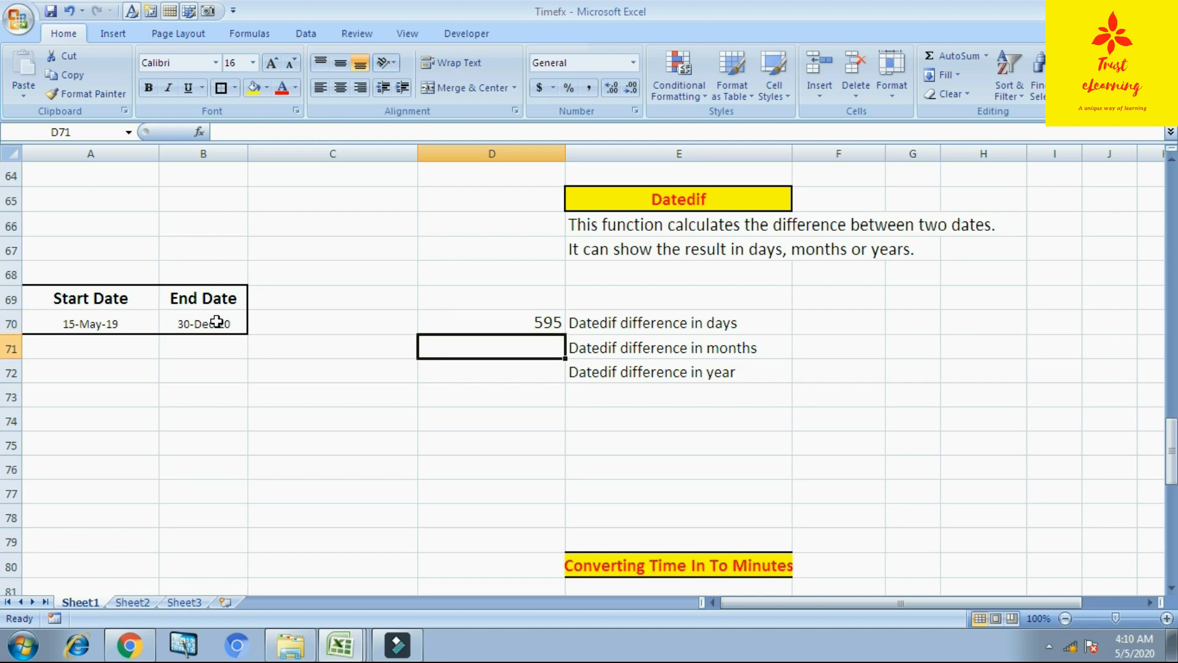
type("+d")
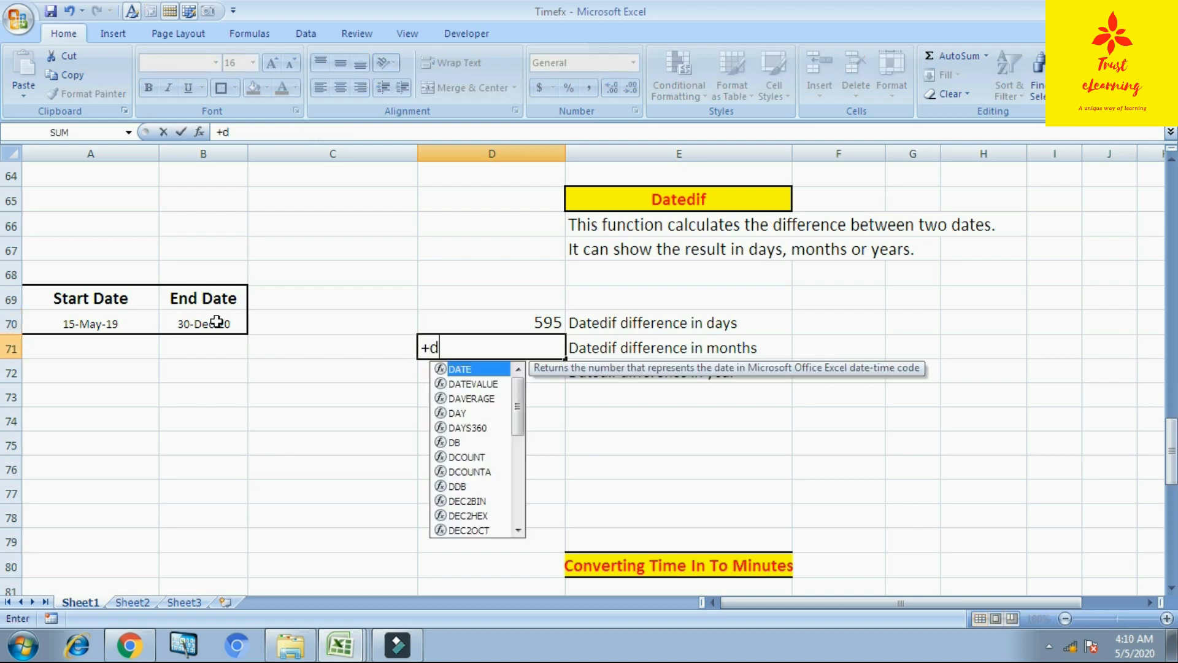
type("at")
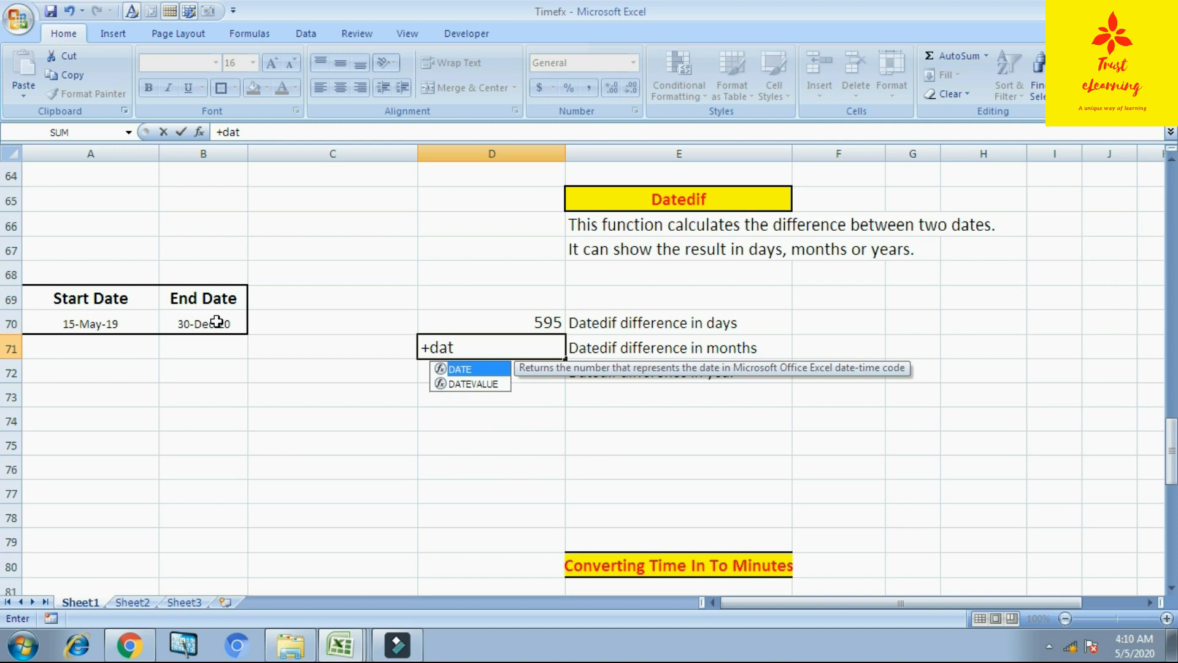
type("ed")
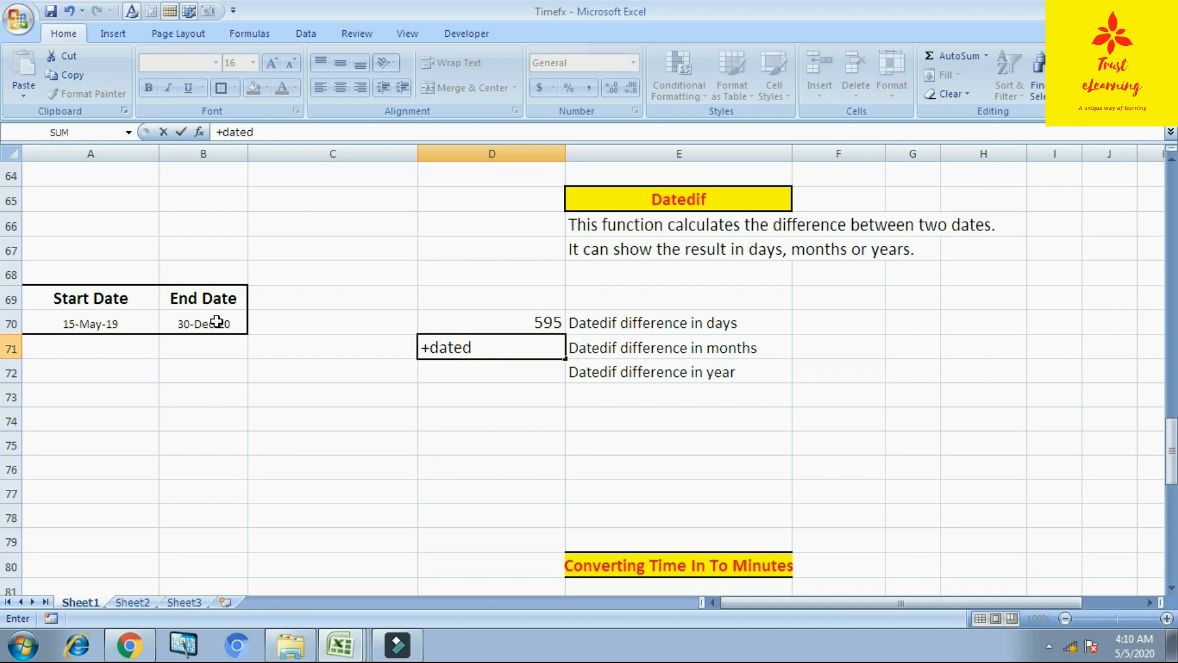
type("if(")
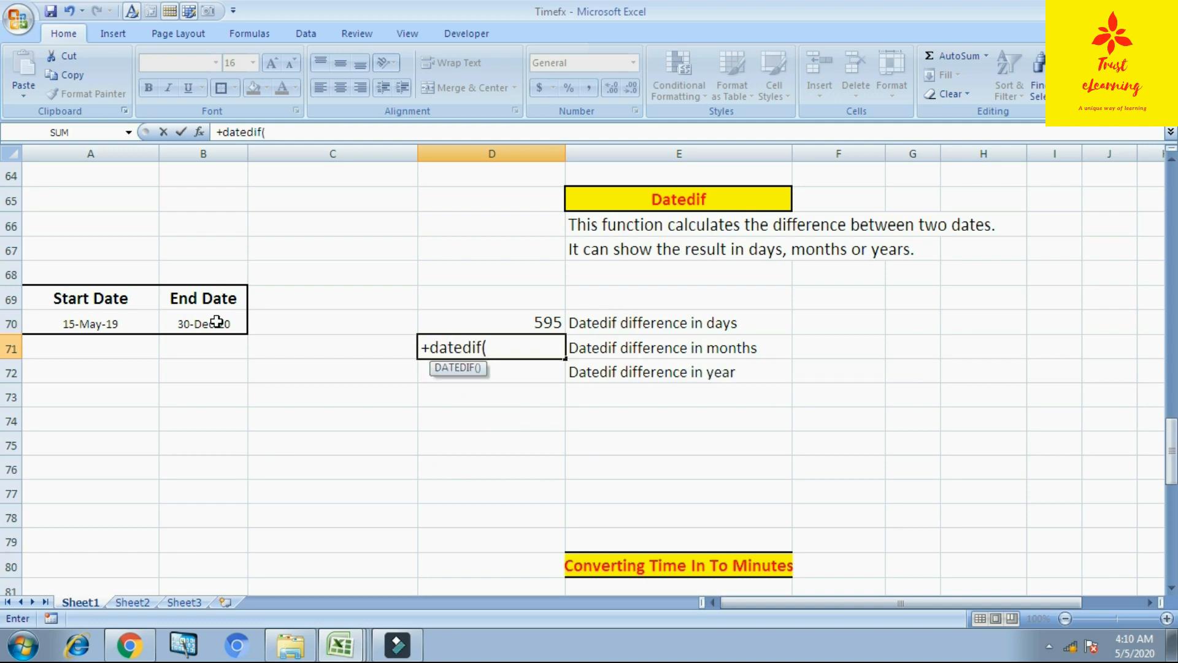
left_click(103, 323)
type(",")
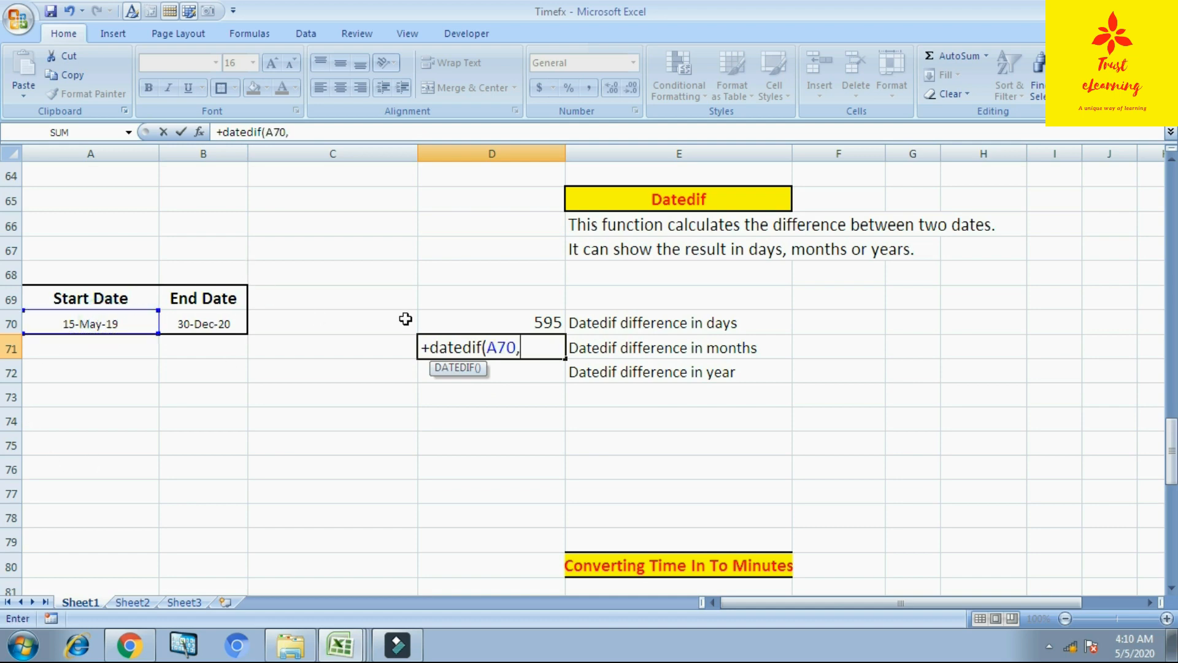
left_click(203, 324)
type(",\"")
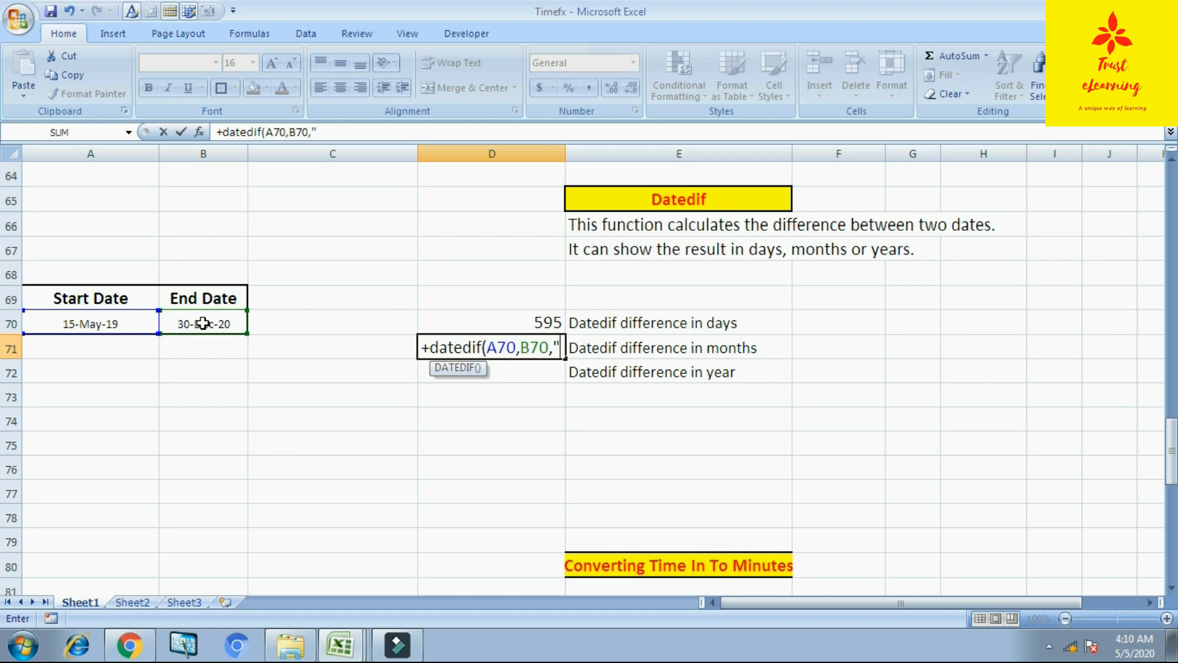
type("m")
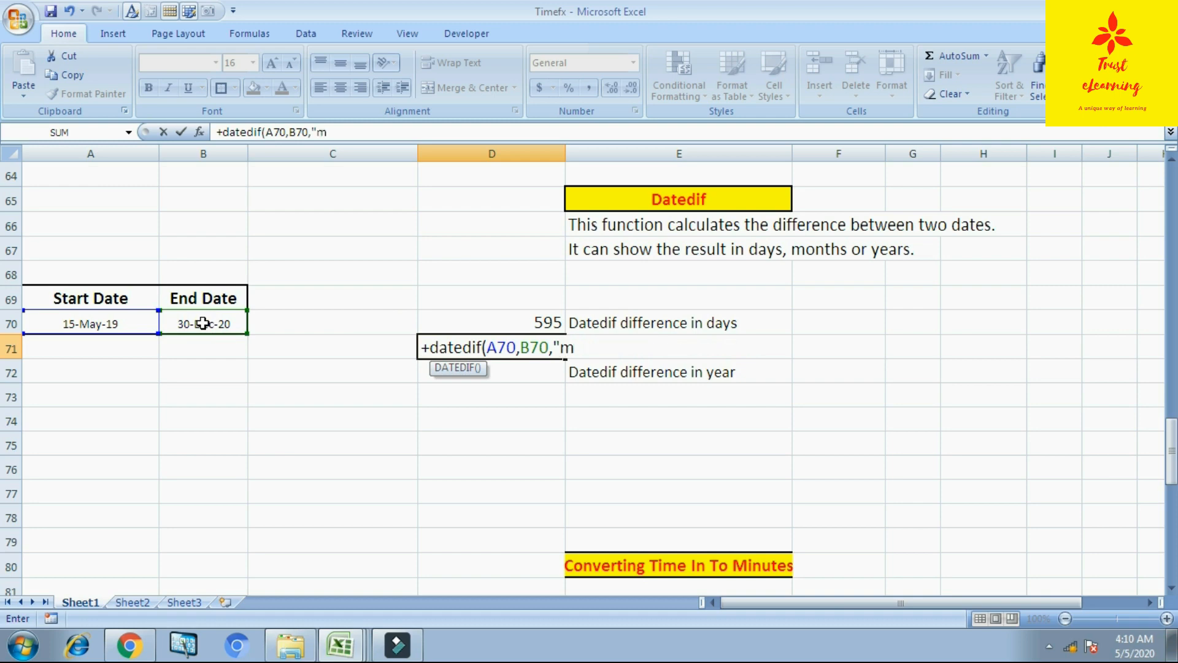
type("\")")
key("Return")
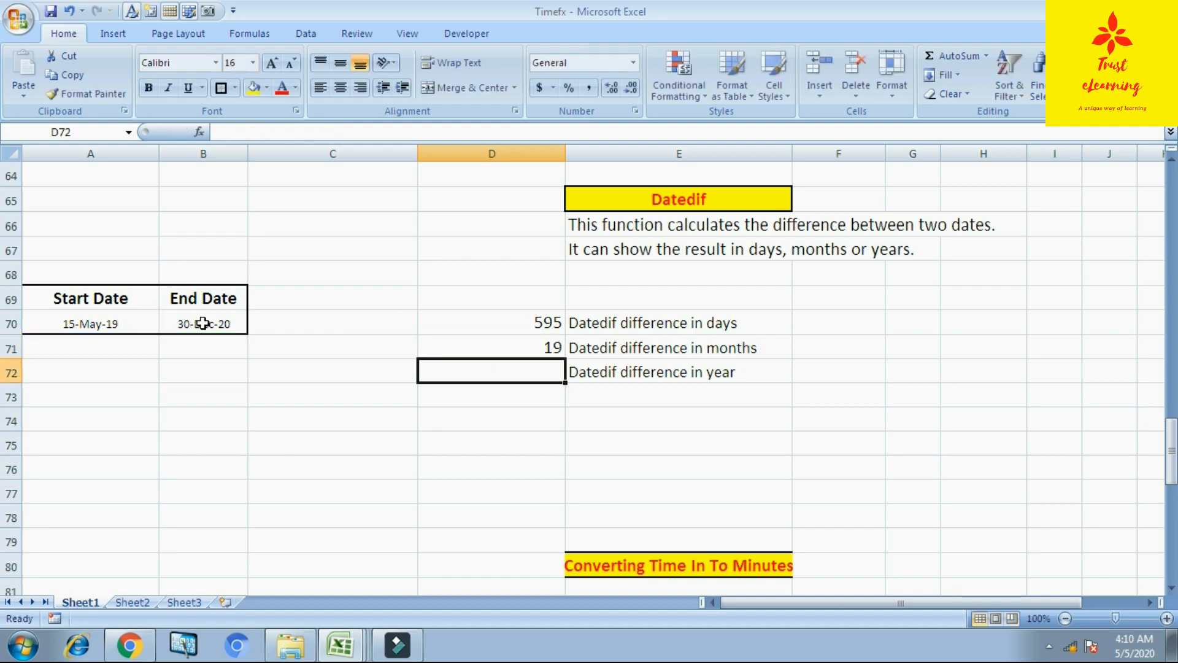
- Enter the formula =datedif(A70,B70,"y") in D72 to calculate the difference between the two dates in years
type("=")
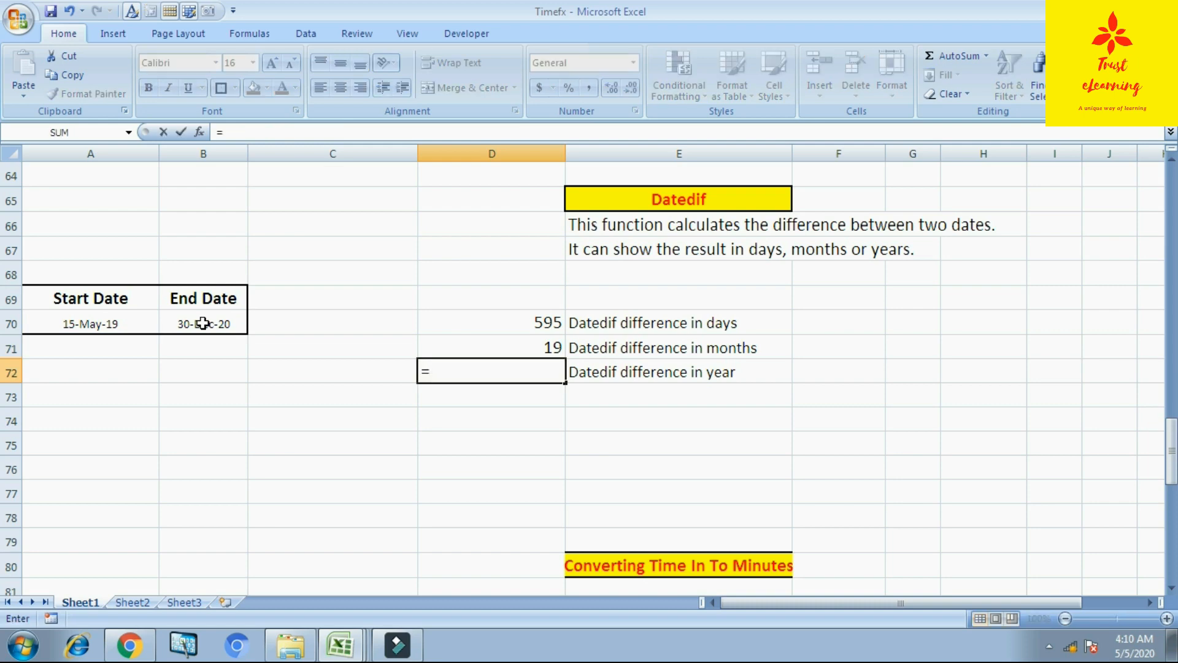
type("d")
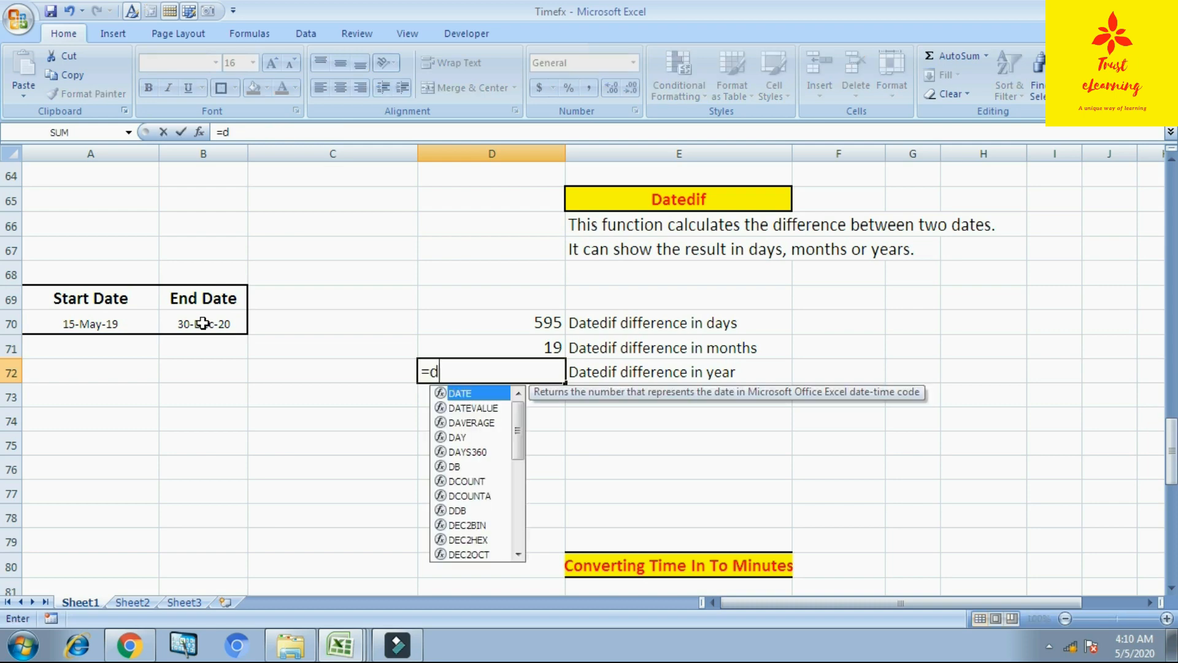
type("atedif")
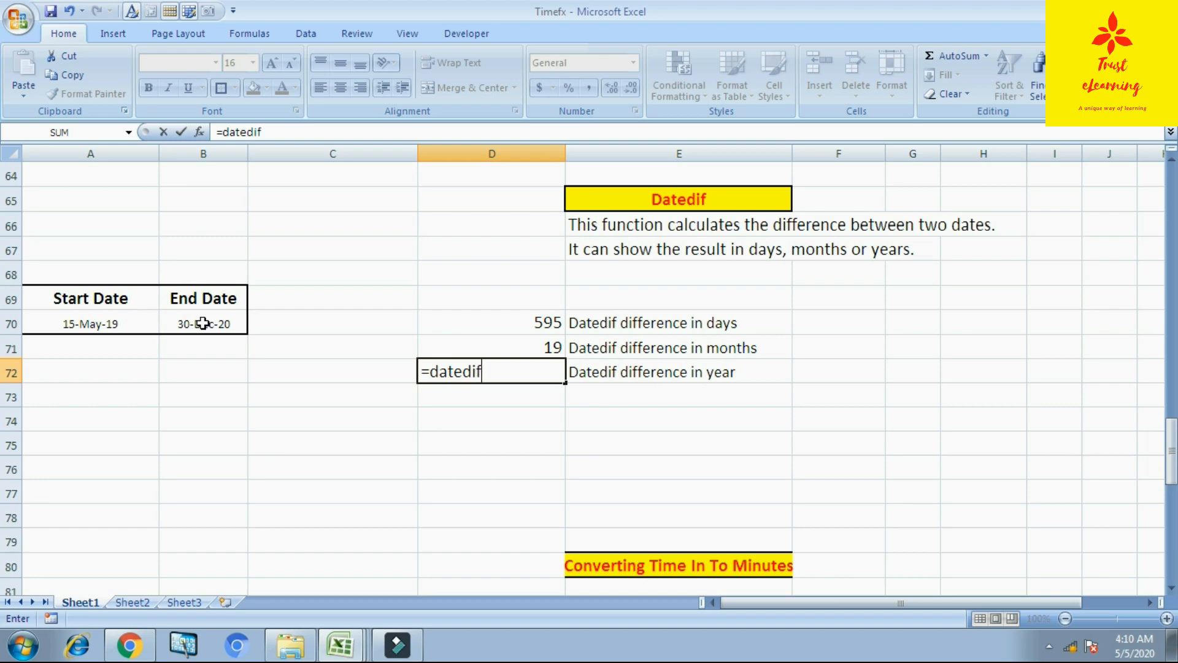
type("(")
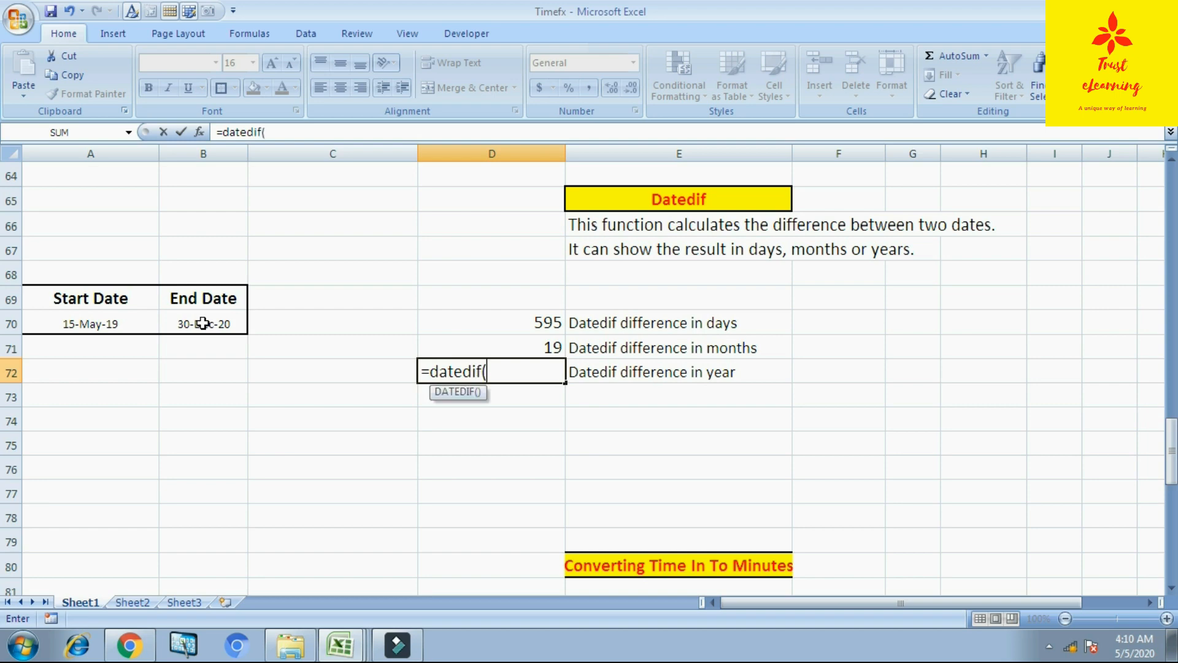
left_click(74, 331)
type(",")
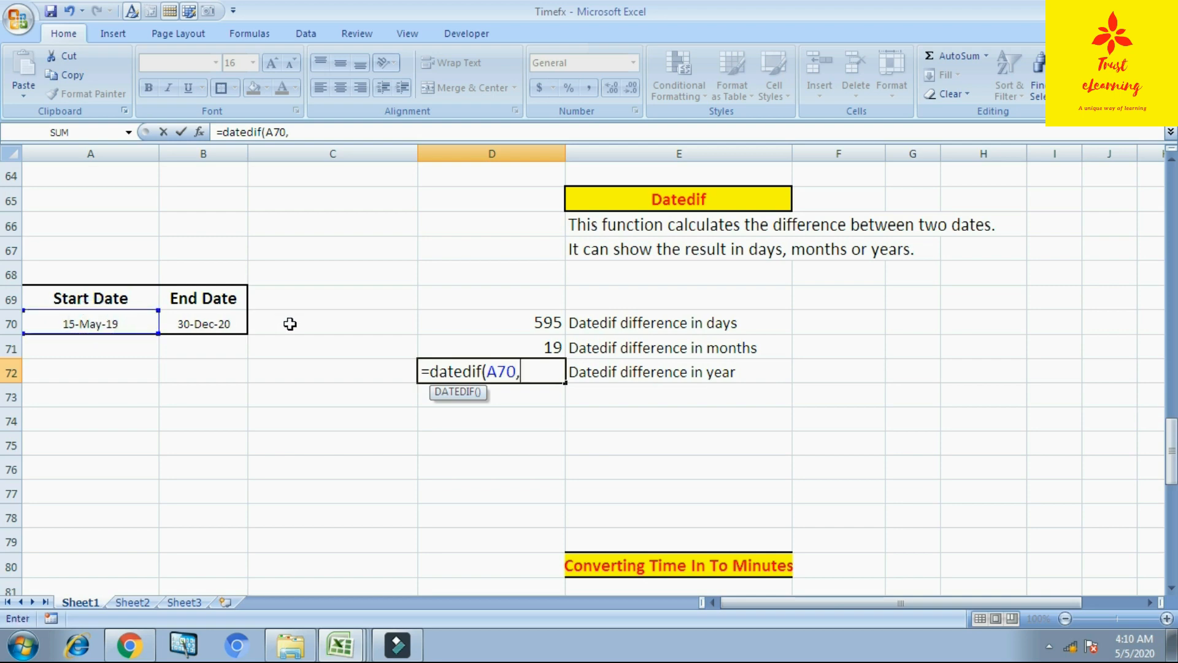
left_click(215, 325)
type(",")
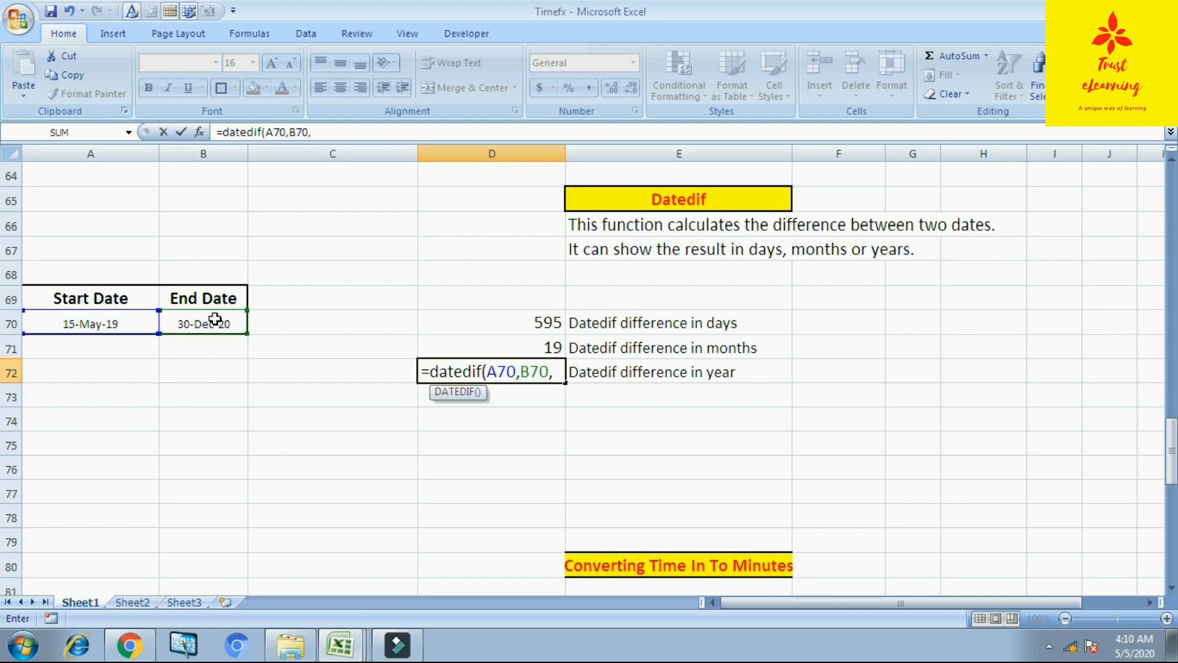
type("\"y")
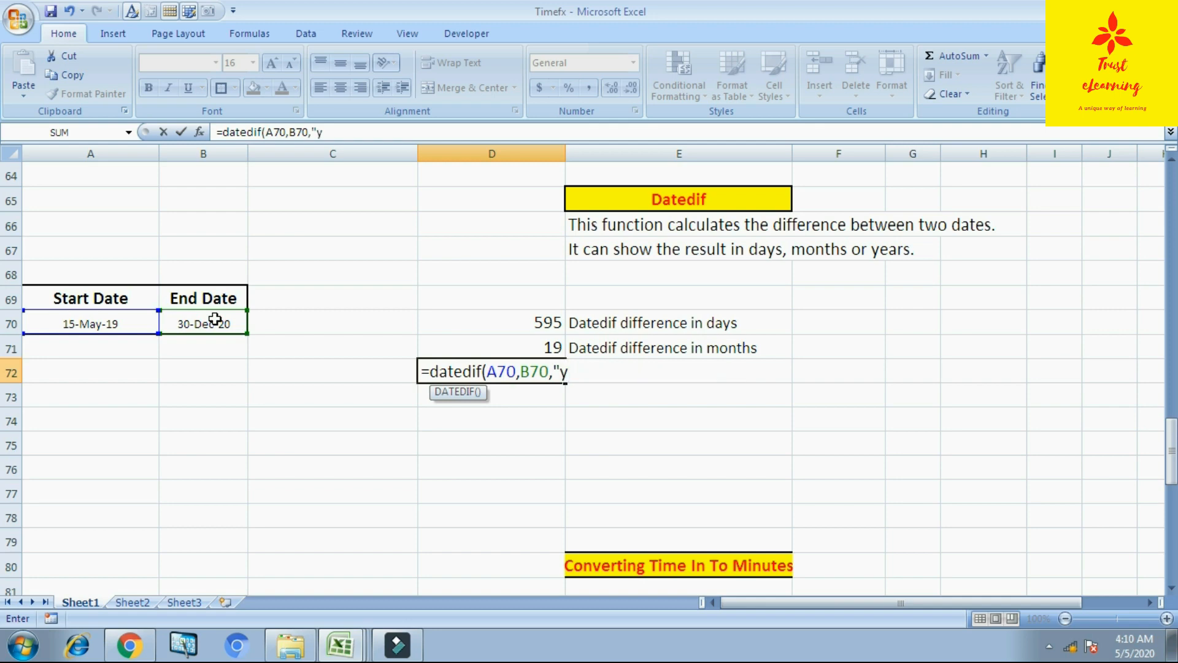
type("\")")
key("Return")
- Examine the three DATEDIF formulas in D70:D72 and the Converting Time In To Minutes example below them
key("Up")
key("Up")
key("Up")
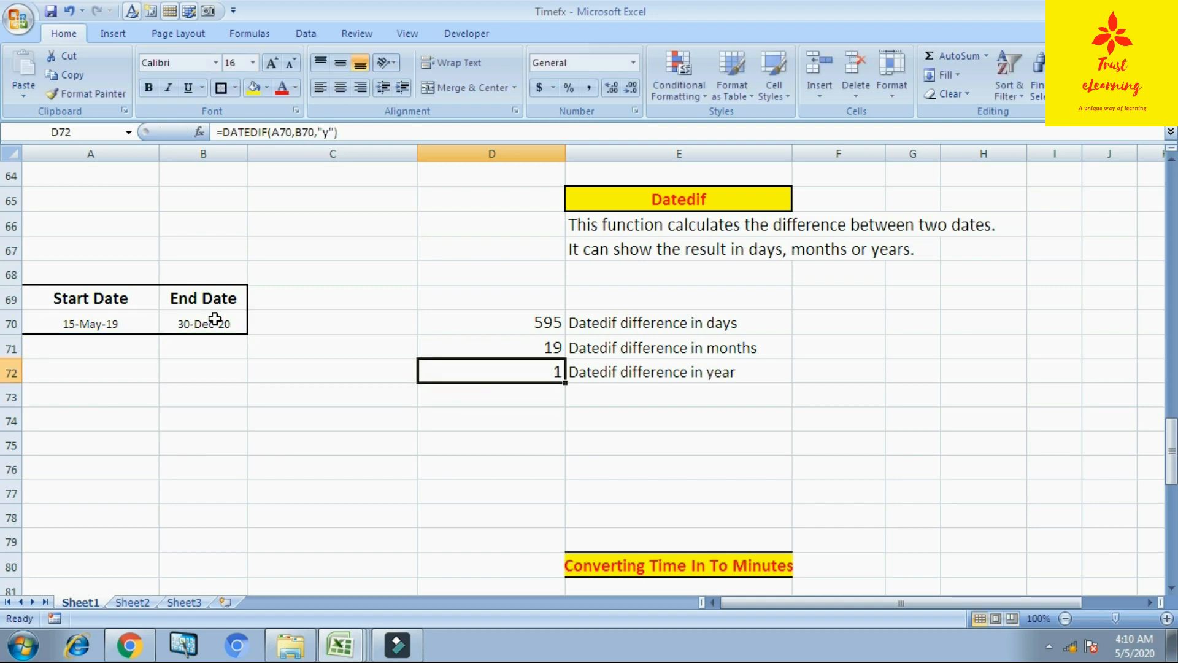
key("Down")
key("Down")
key("Down")
key("Down")
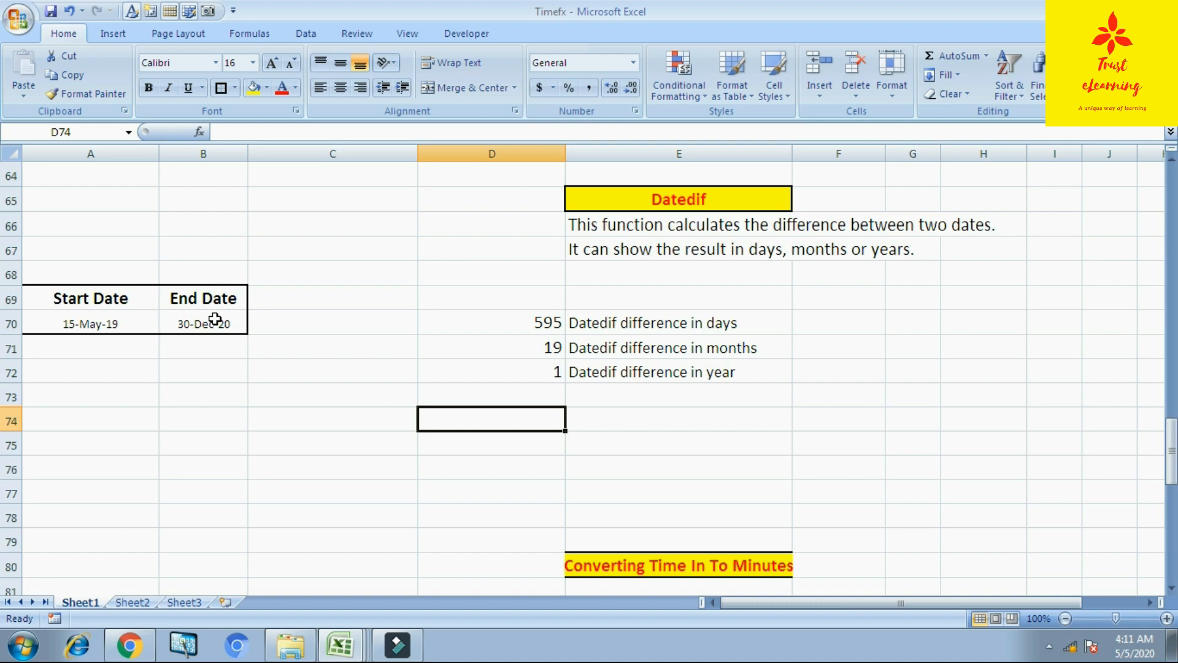
scroll(407, 316, "down", 3)
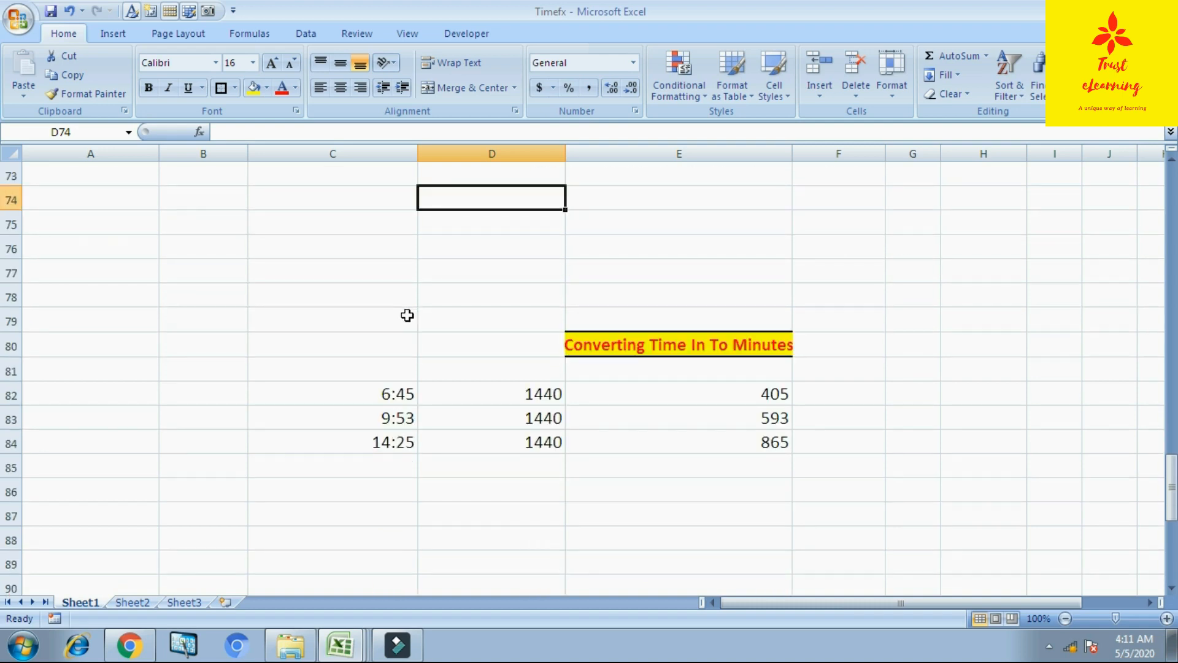
- Clear the multiplier values beside the times in the Converting Time In To Minutes example, covering D82:D86
scroll(408, 316, "down", 1)
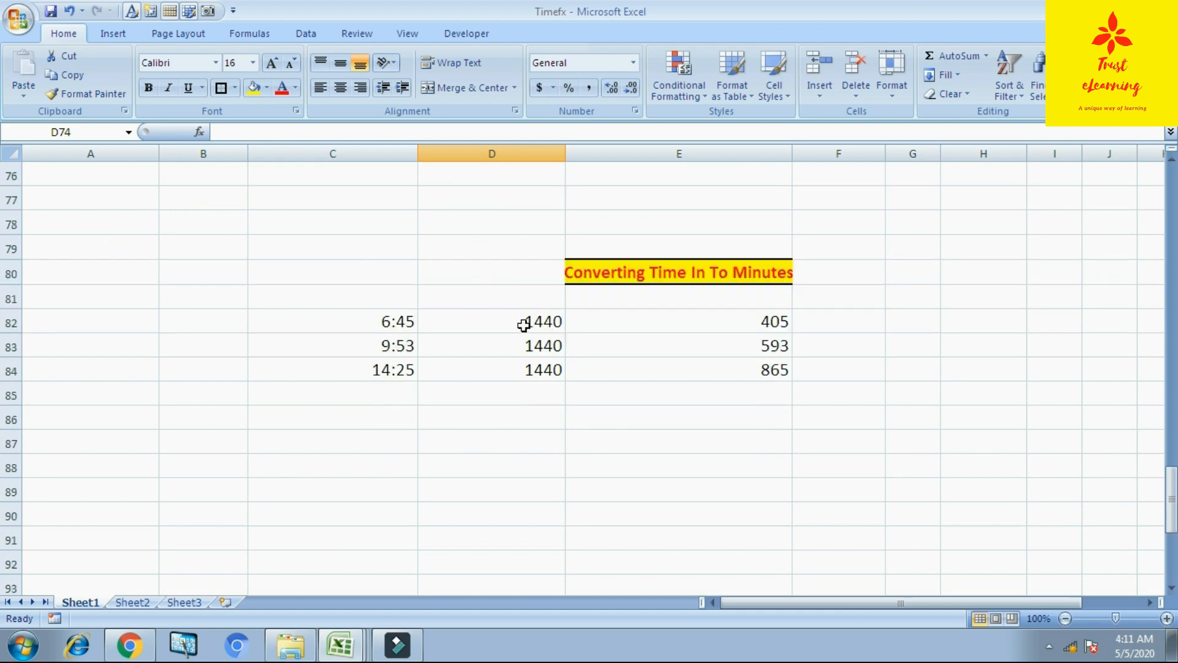
left_click_drag(523, 325, 521, 403)
key("Delete")
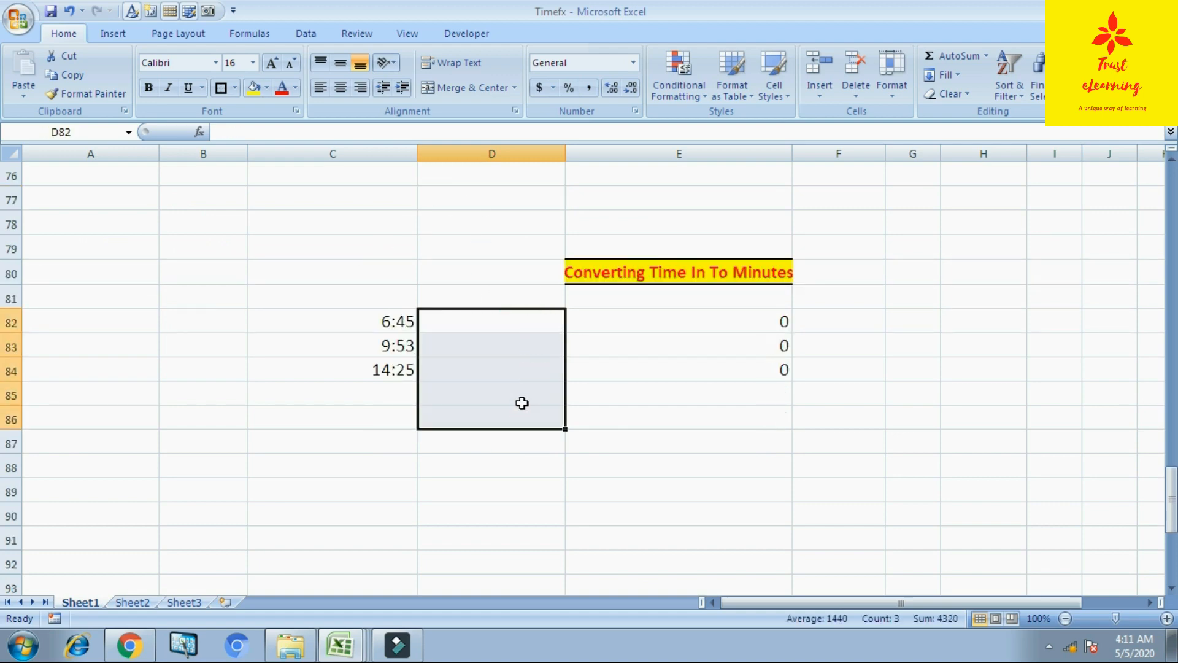
left_click(529, 325)
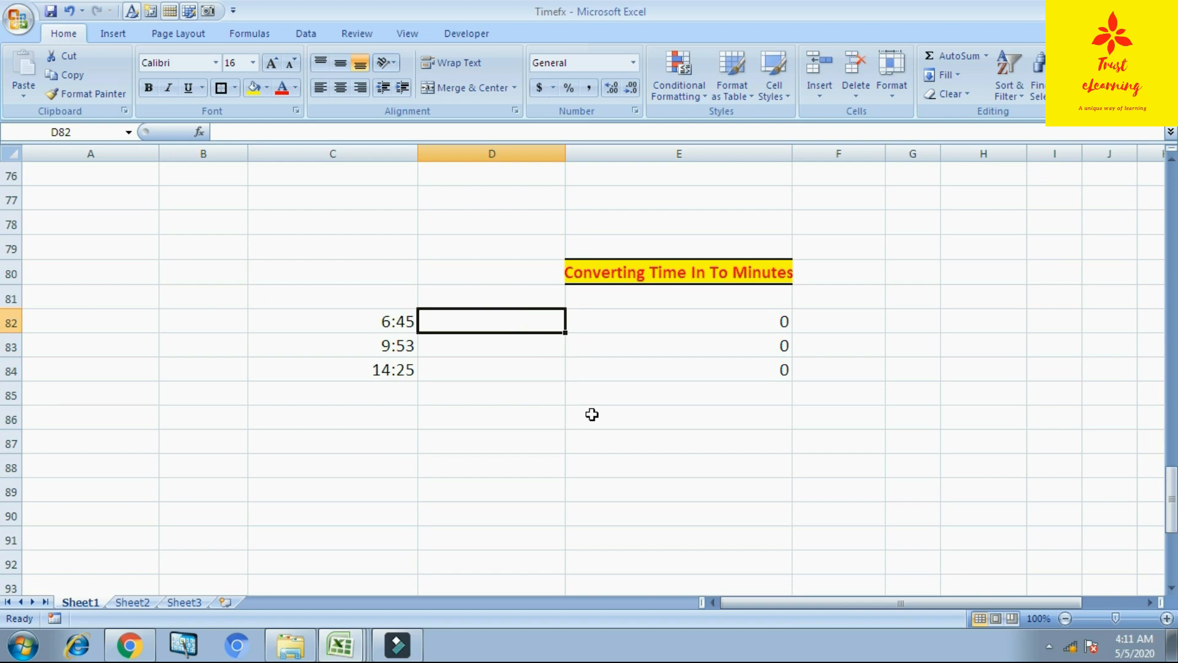
- Enter 1440 in D82 as the minutes-per-day multiplier for the first time value
key("Down")
key("Down")
key("Down")
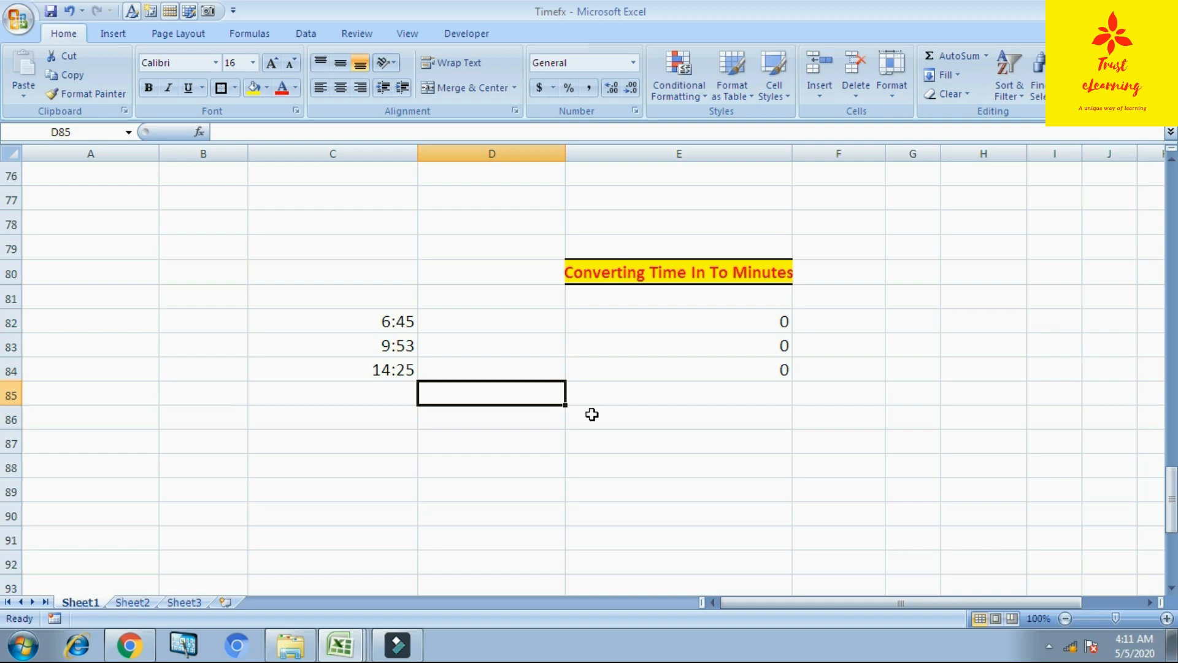
key("Up")
key("Up")
key("Up")
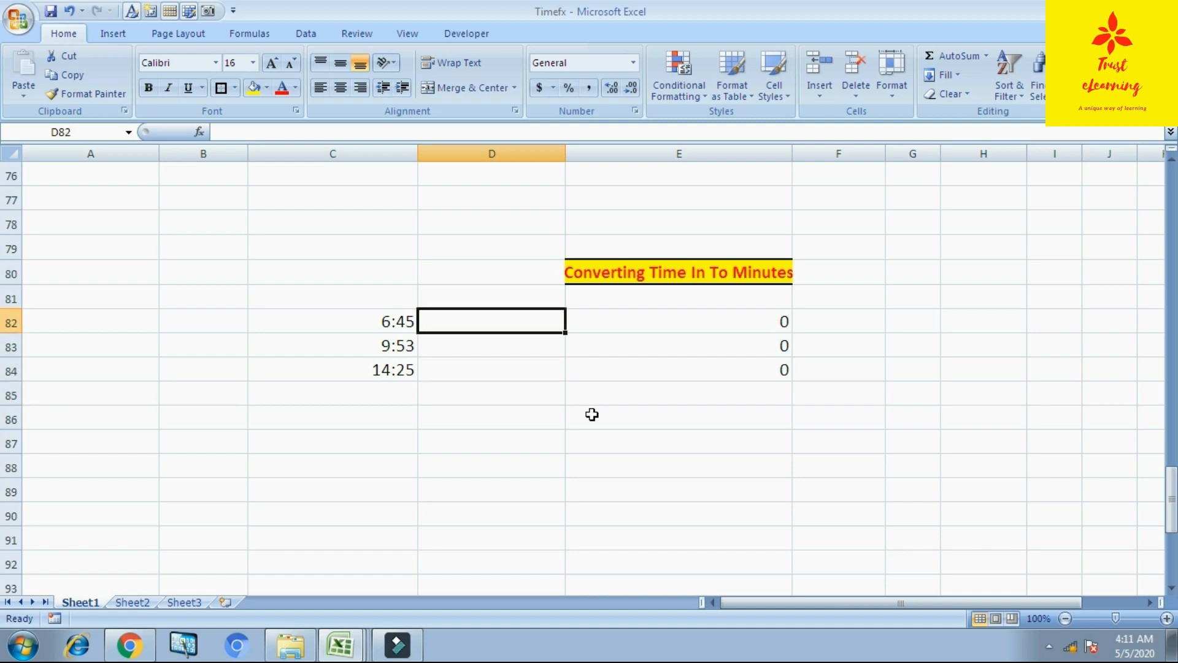
type("1440")
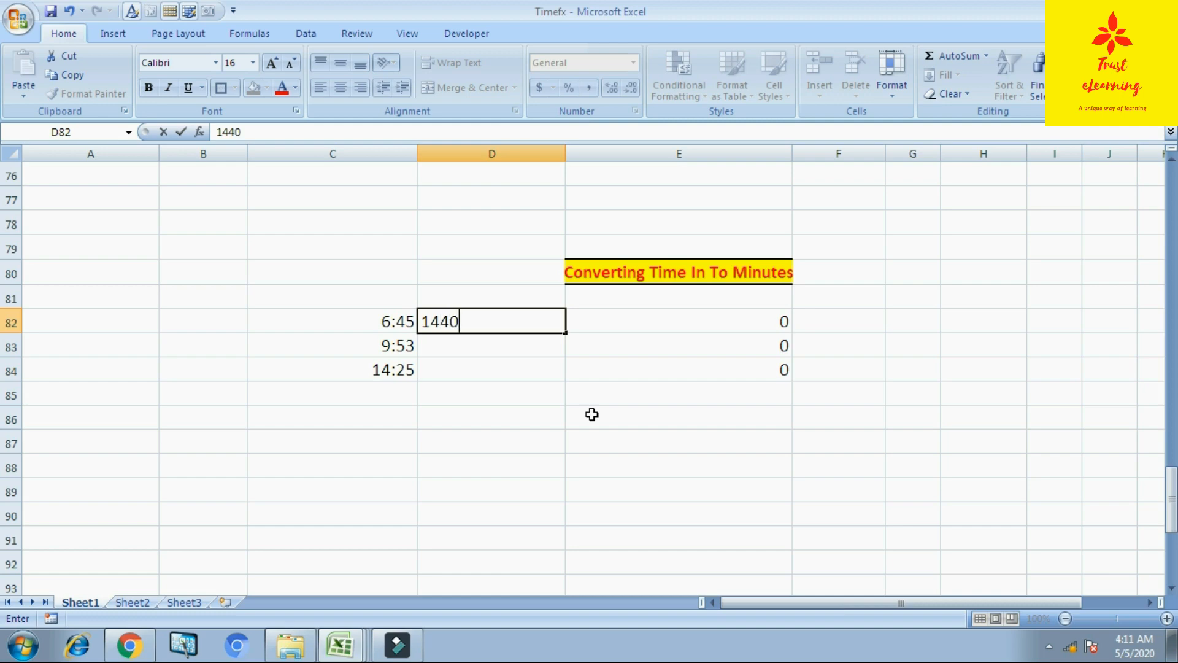
key("Return")
key("Up")
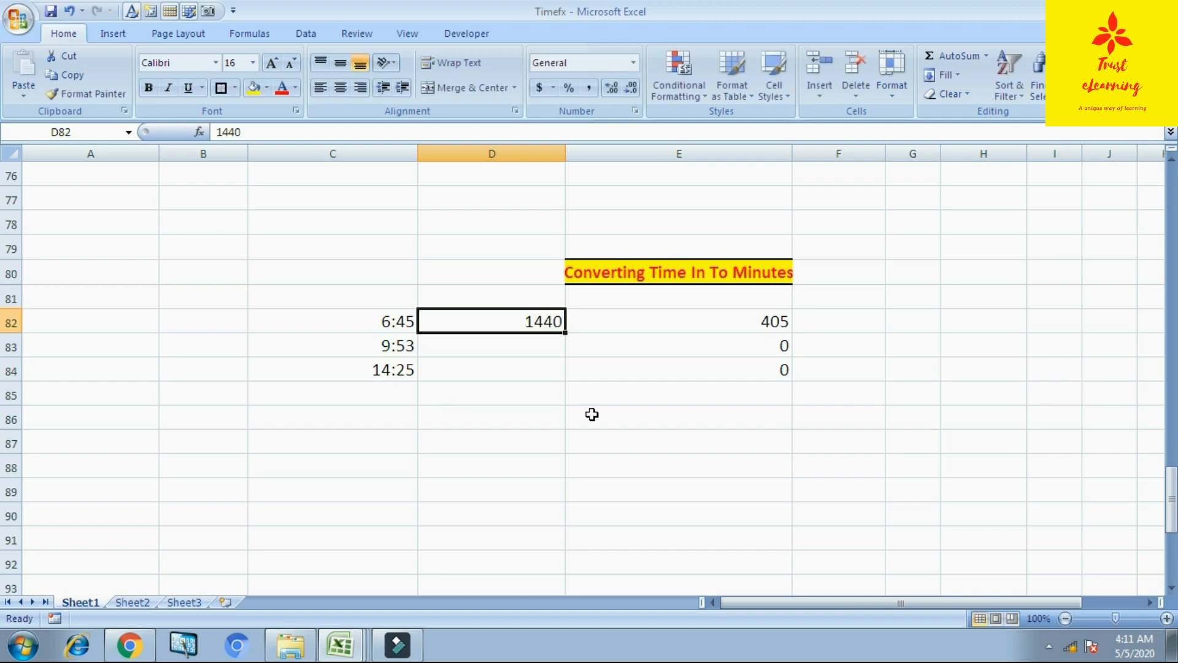
- Fill the 1440 multiplier from D82 down through D84
key("shift+Down")
key("shift+Down")
key("shift+Down")
key("shift+Up")
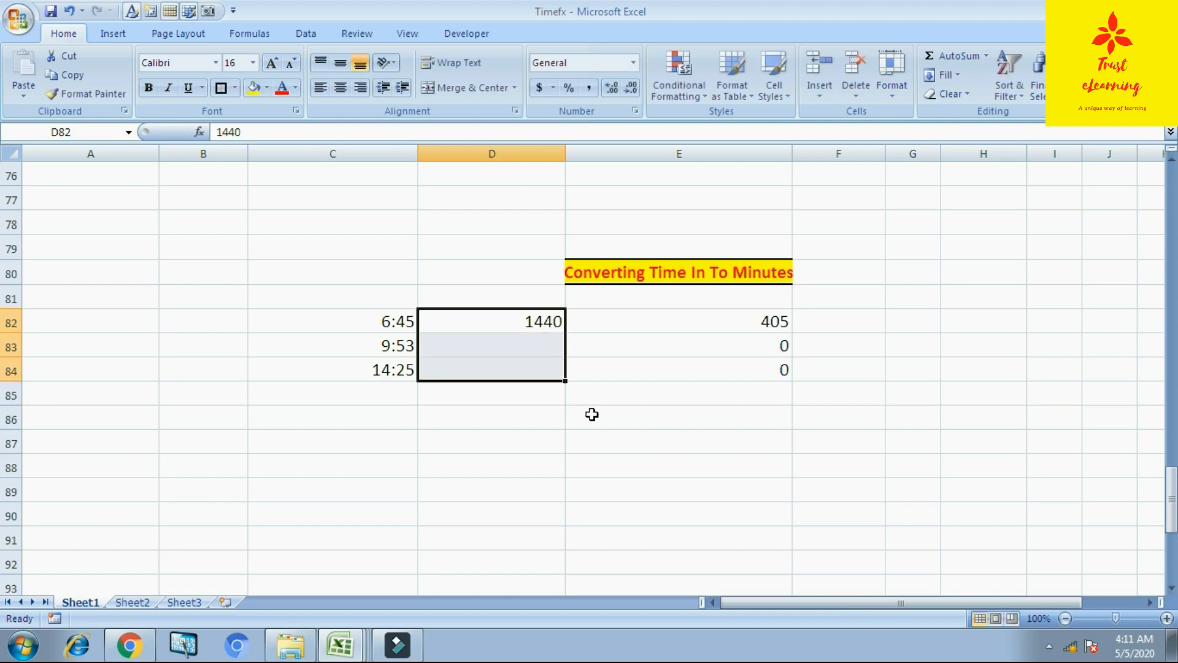
key("ctrl+d")
- Clear the old results in E82:E84 and enter the formula +C82*1440 in E82 to convert the time into minutes
left_click(784, 316)
type("+")
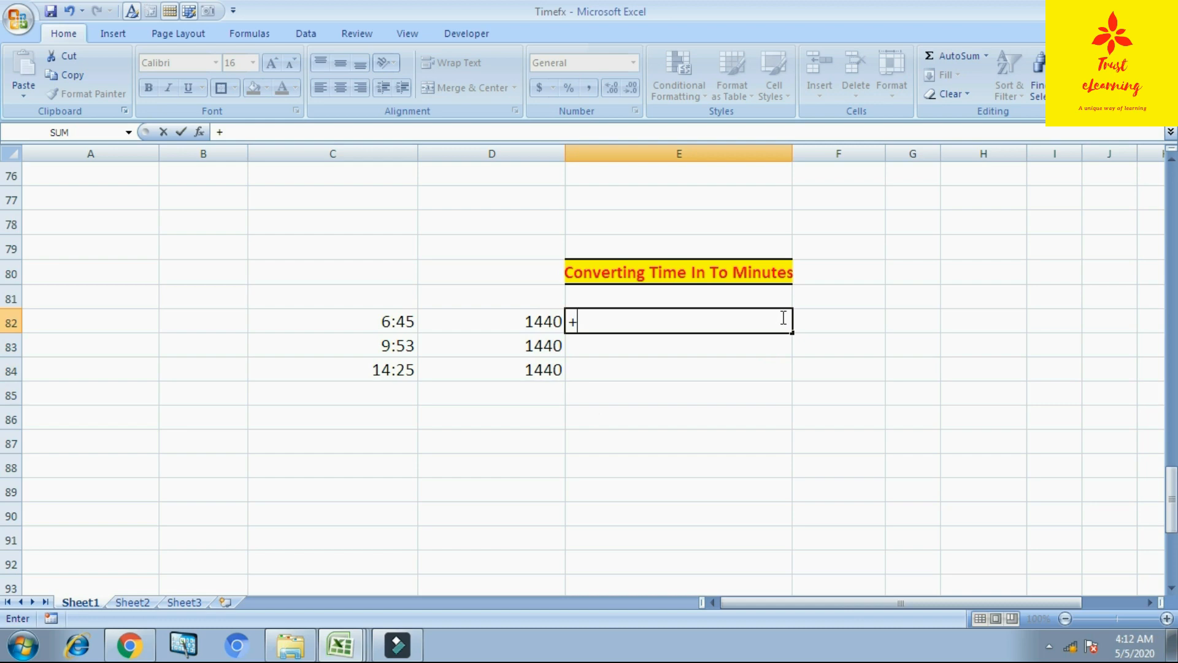
left_click(396, 323)
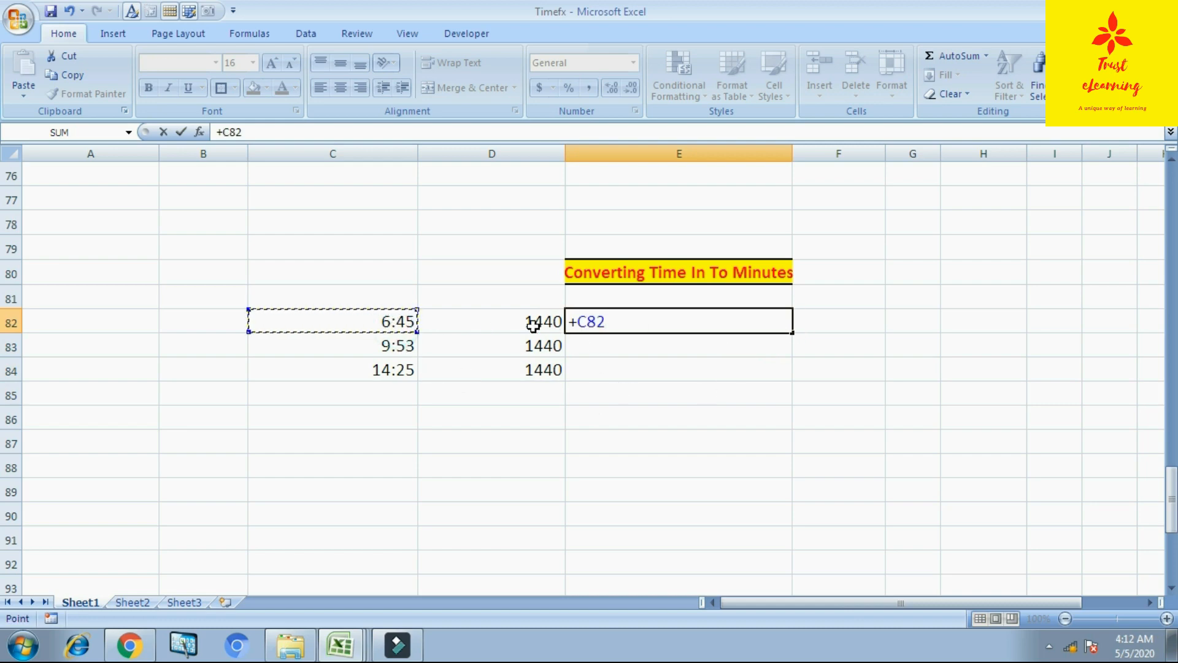
type("*1440")
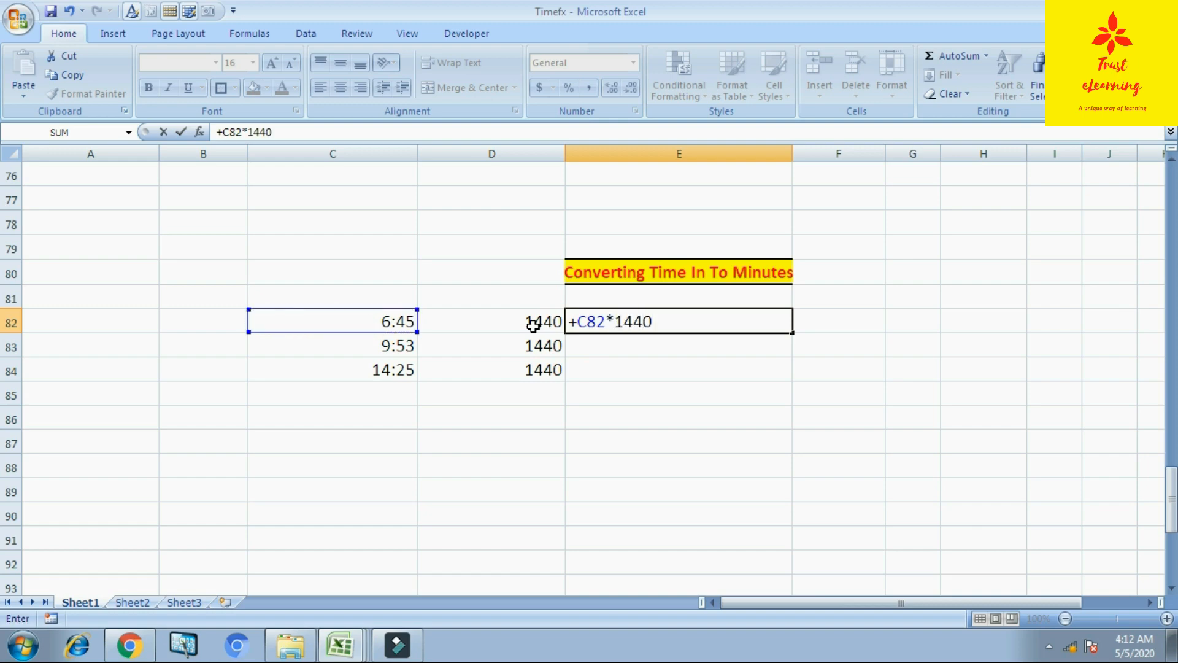
key("Return")
- Fill the minutes conversion formula from E82 down through E84
key("Up")
key("shift+Down")
key("shift+Down")
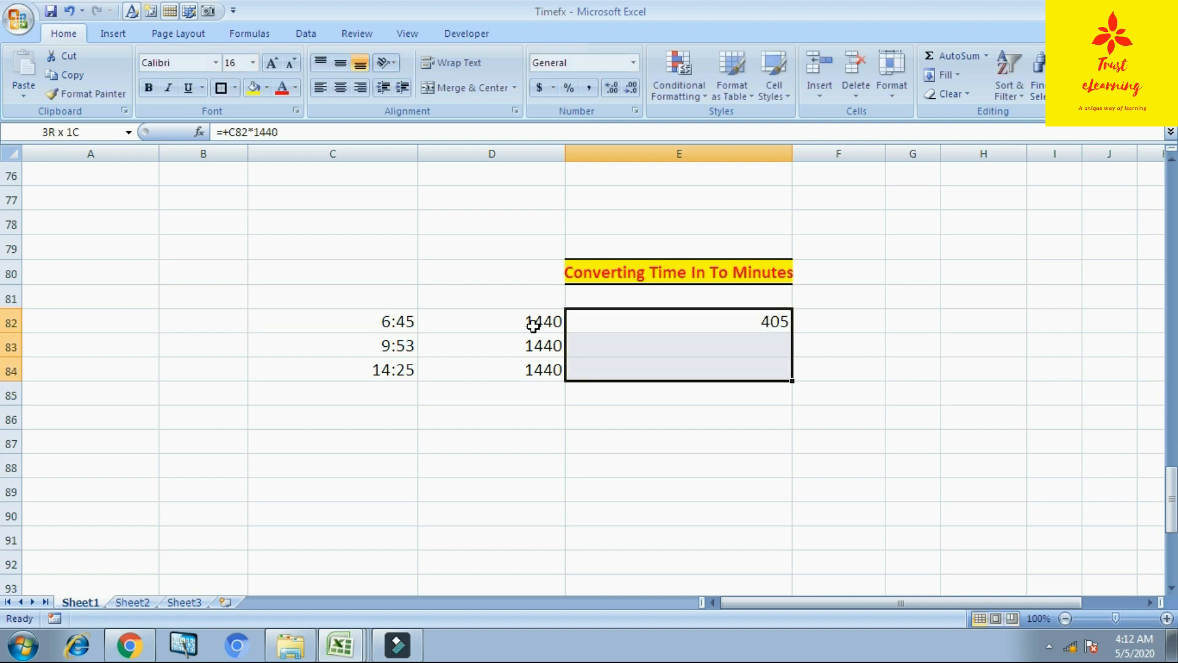
key("ctrl+d")
key("Down")
key("Down")
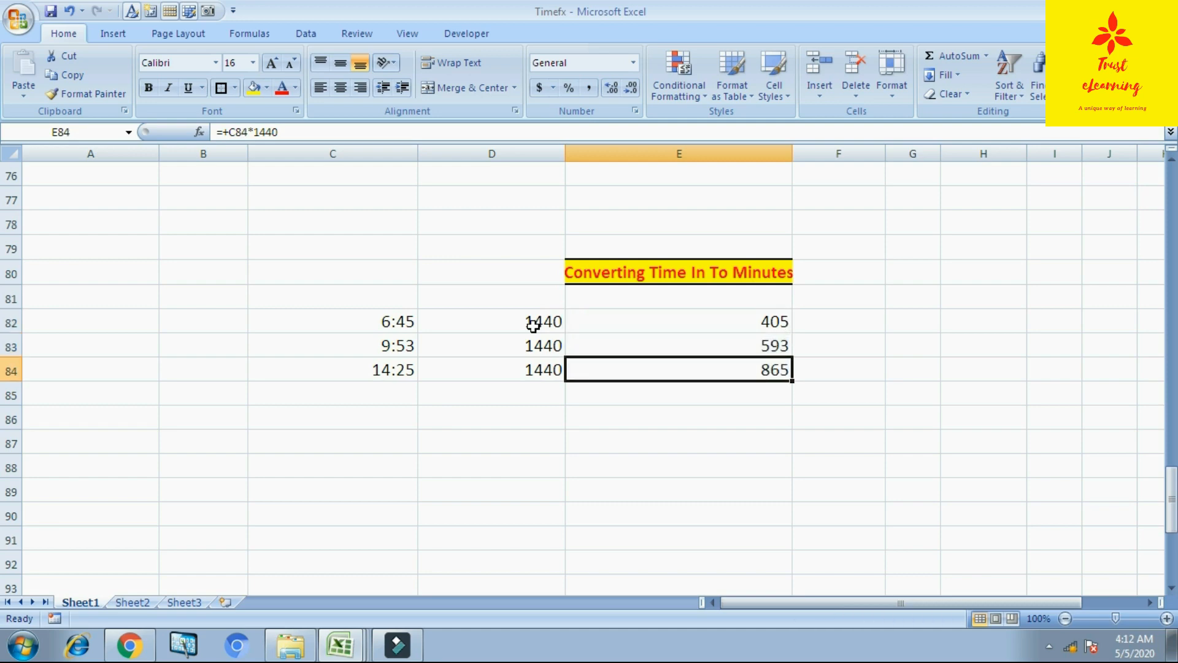
- Examine the minutes conversion formulas and their results in E82:E84
key("Up")
key("Up")
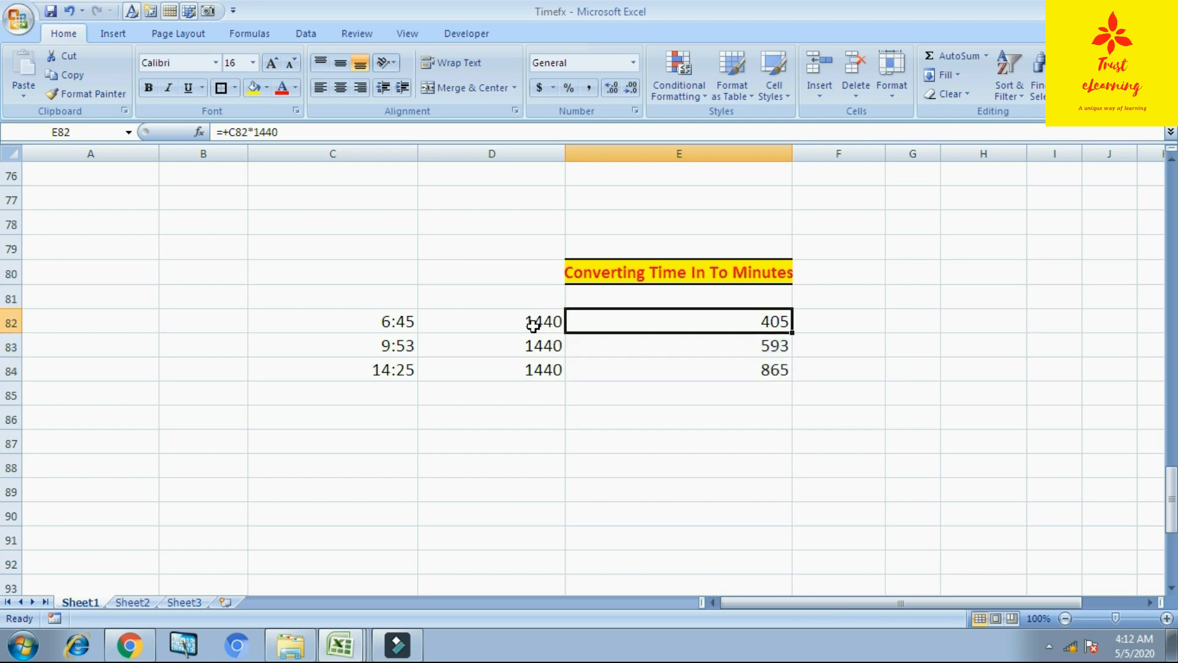
key("Down")
key("Down")
key("Up")
key("Up")
key("Down")
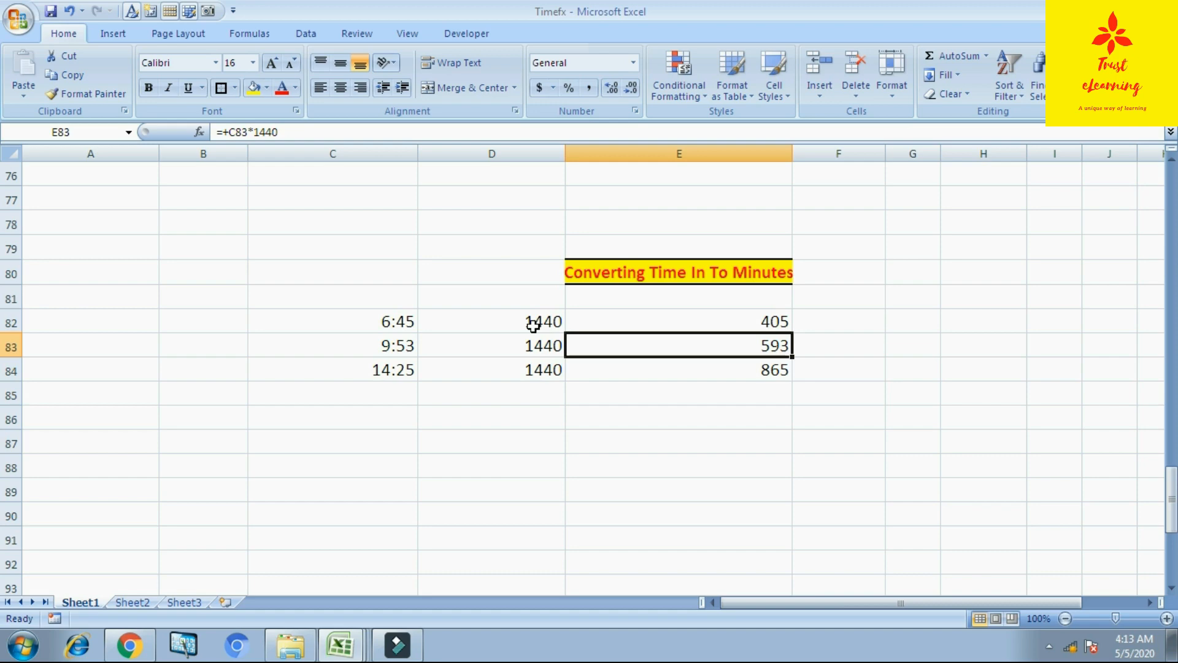
key("Up")
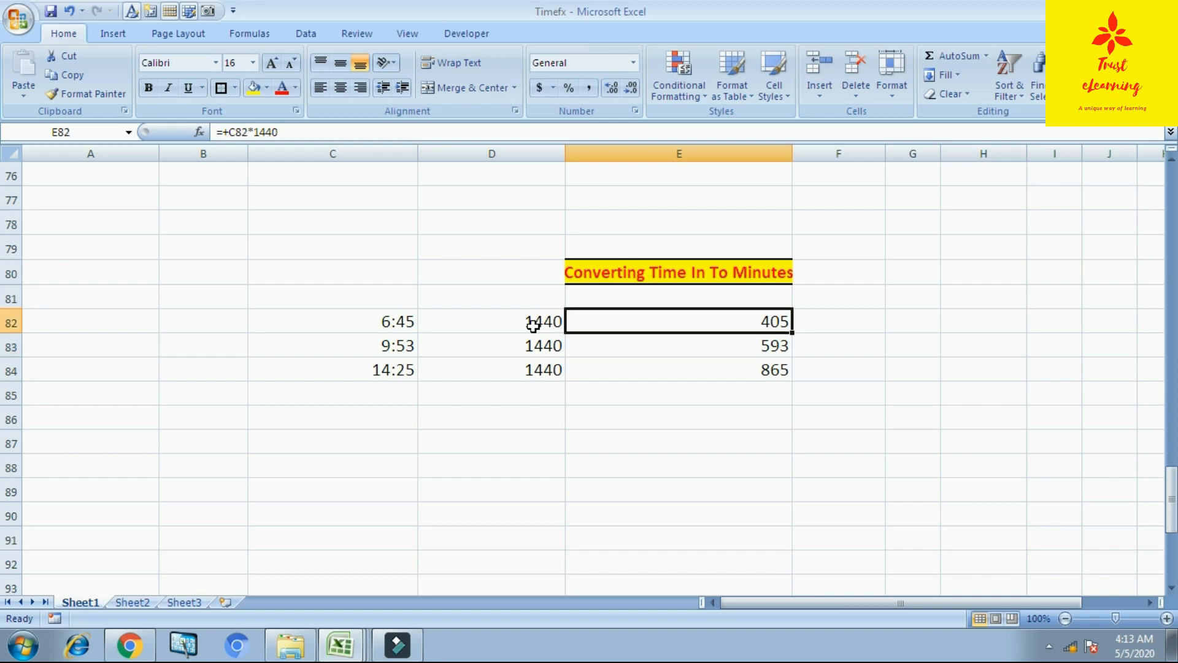
key("Down")
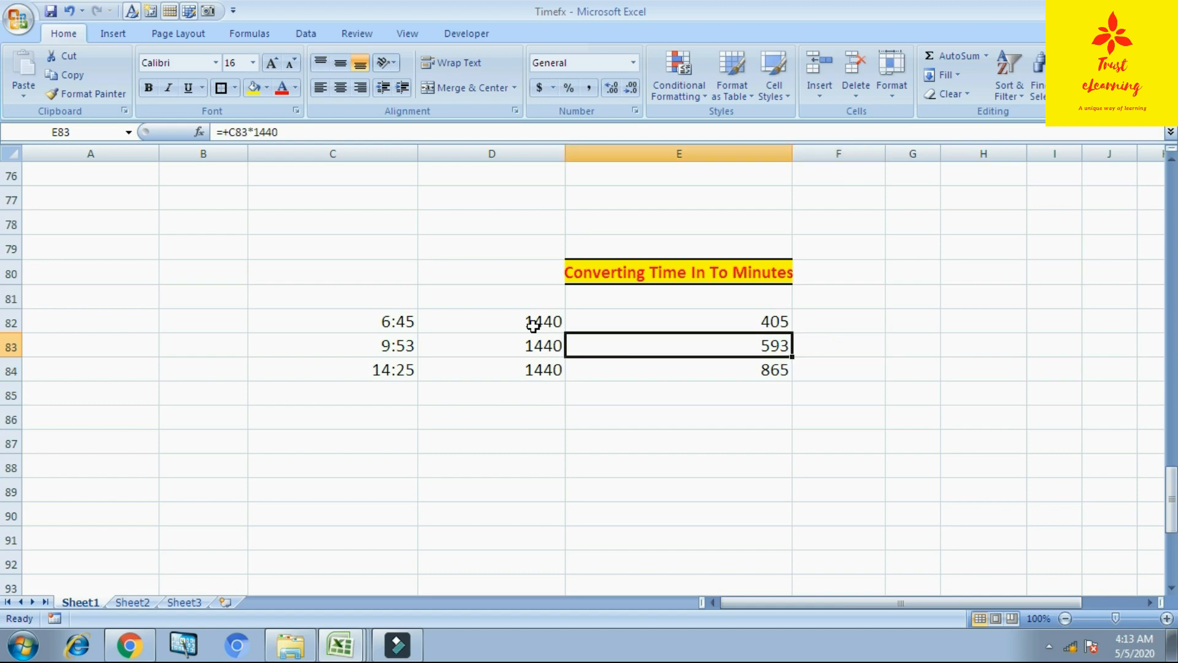
key("Left")
key("Down")
key("Down")
key("Down")
key("Down")
key("Down")
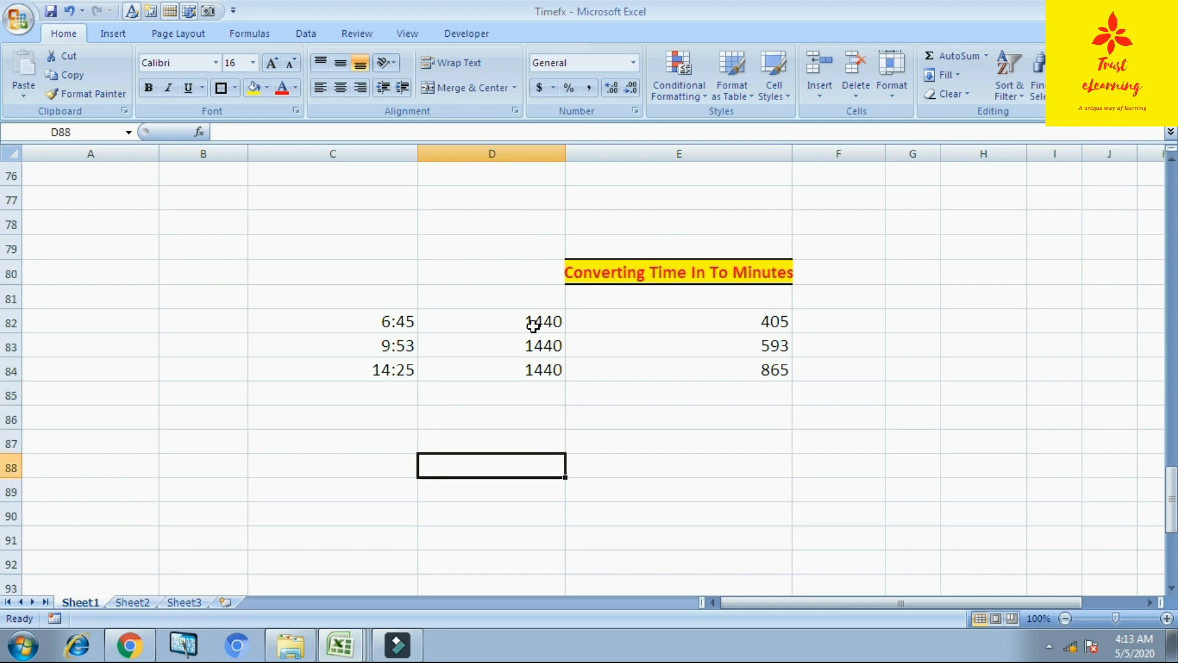
- Replace the Todays Date value in D99 of the Today example with the formula +today()
scroll(841, 339, "down", 5)
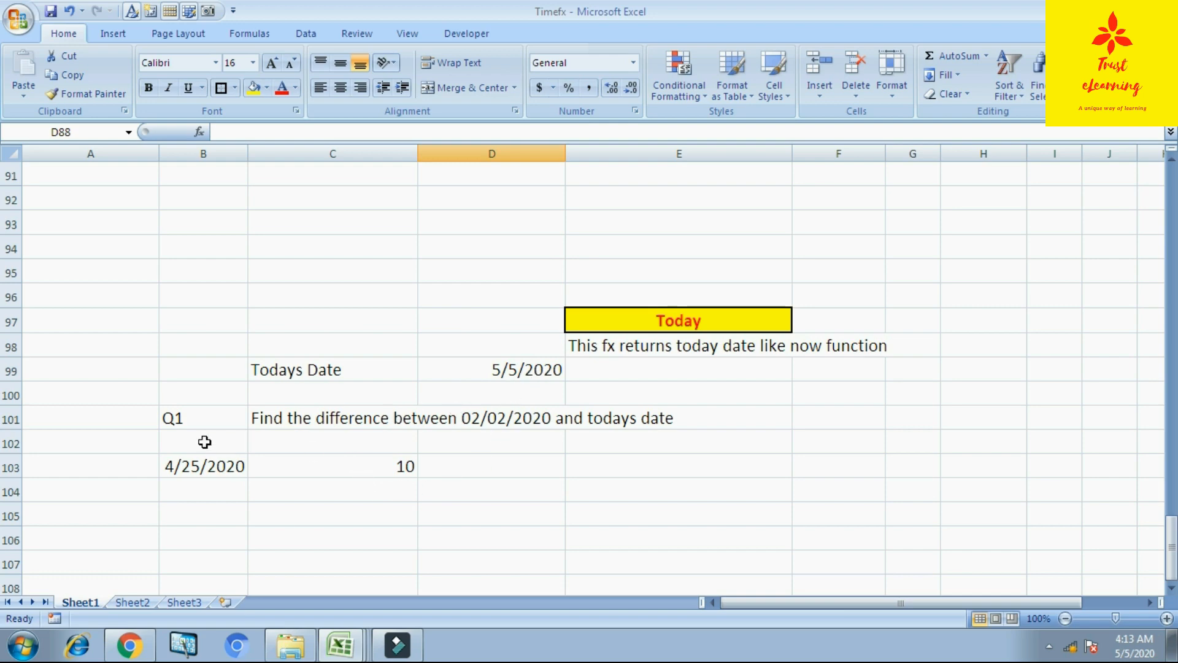
left_click(518, 368)
key("Delete")
type("+")
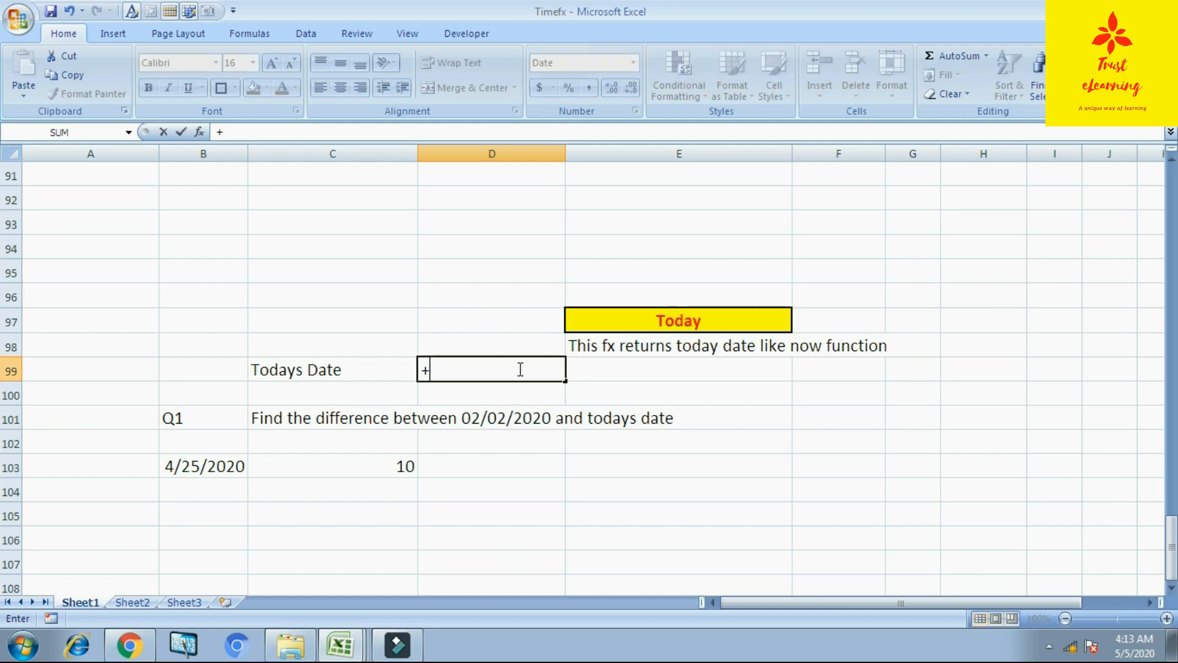
type("toda")
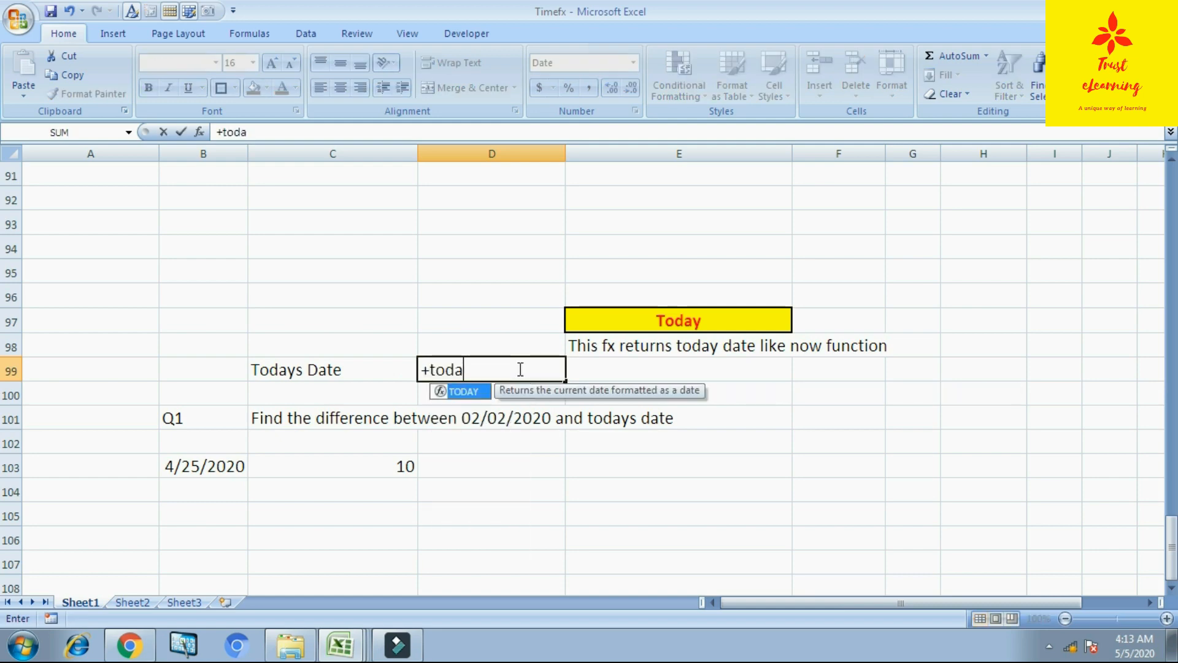
type("y()")
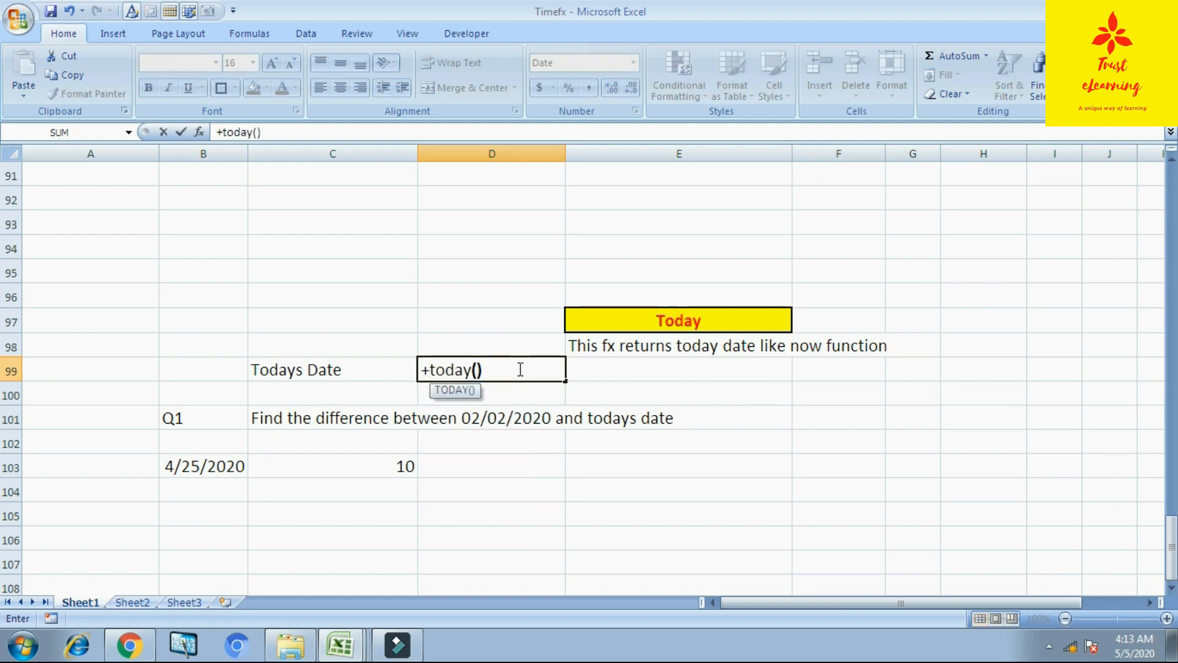
key("Return")
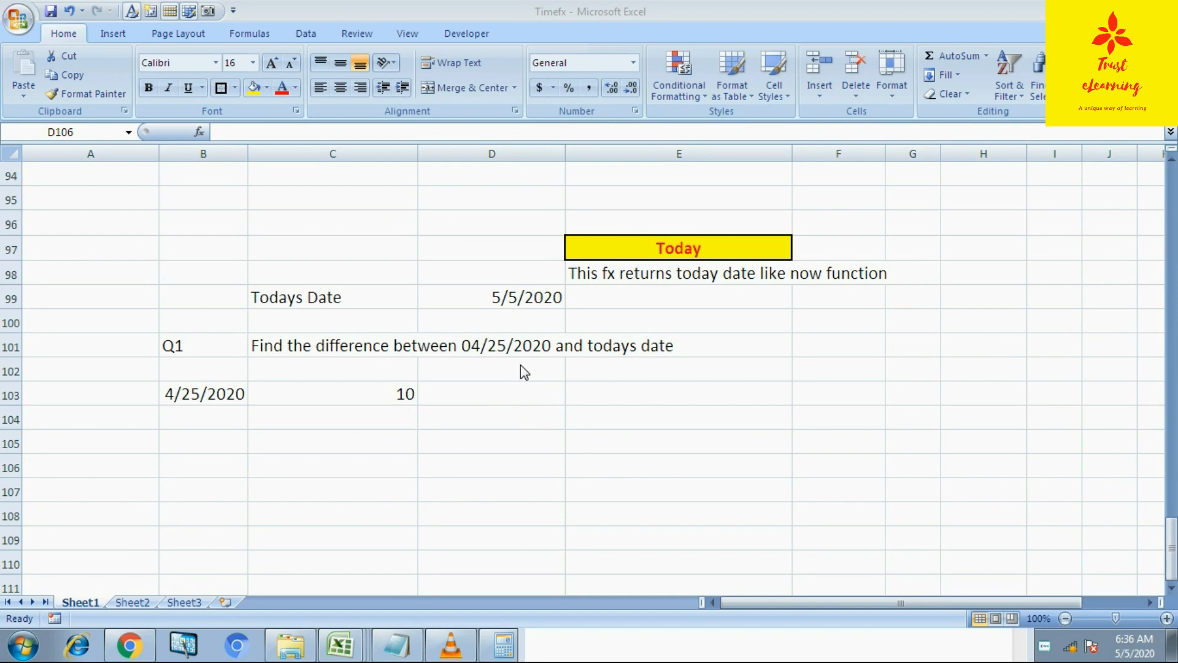
- Replace the contents of C103 with the formula +today()-B103 to find the difference between the given date and today
left_click(395, 393)
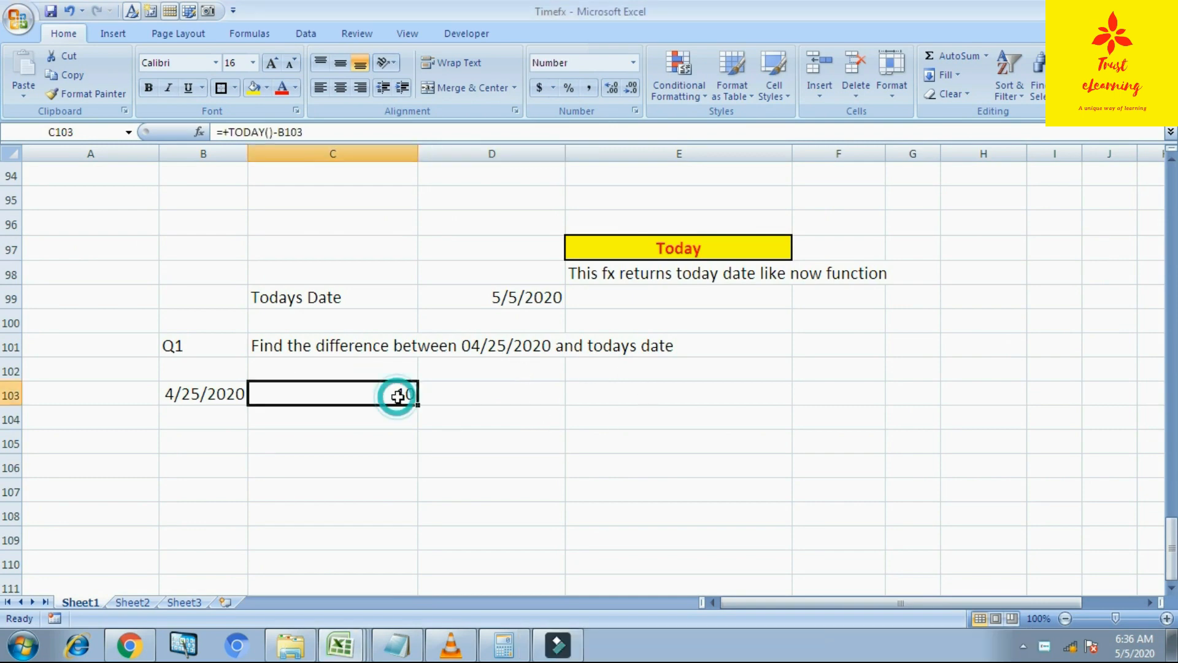
key("Delete")
type("+")
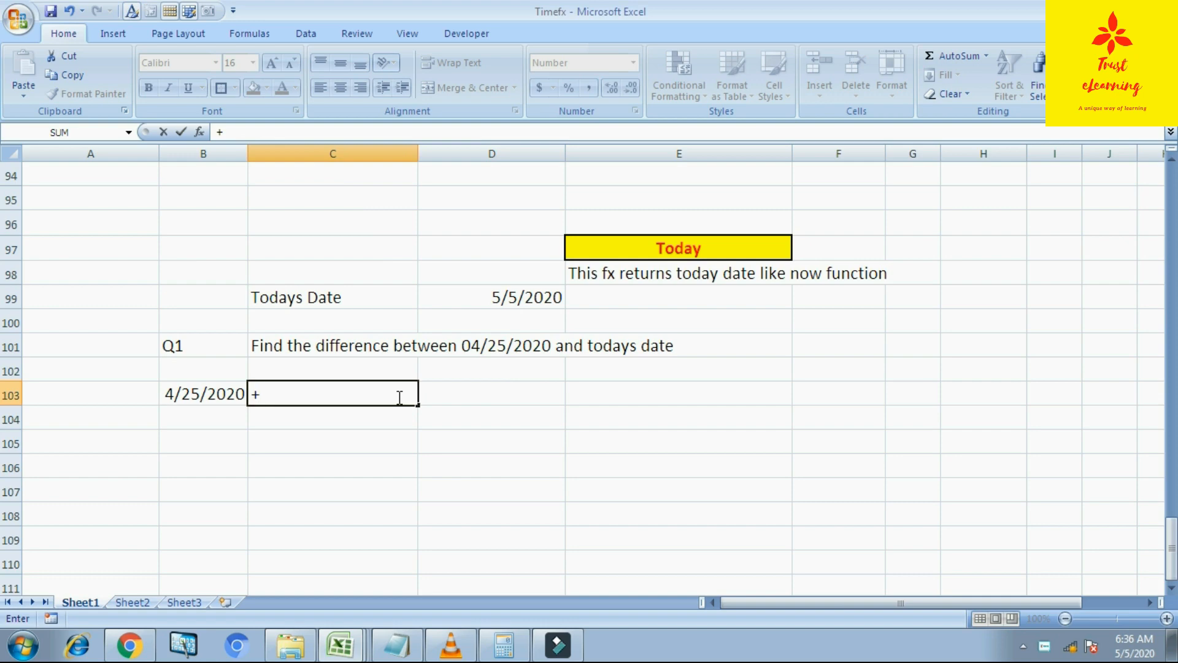
type("today")
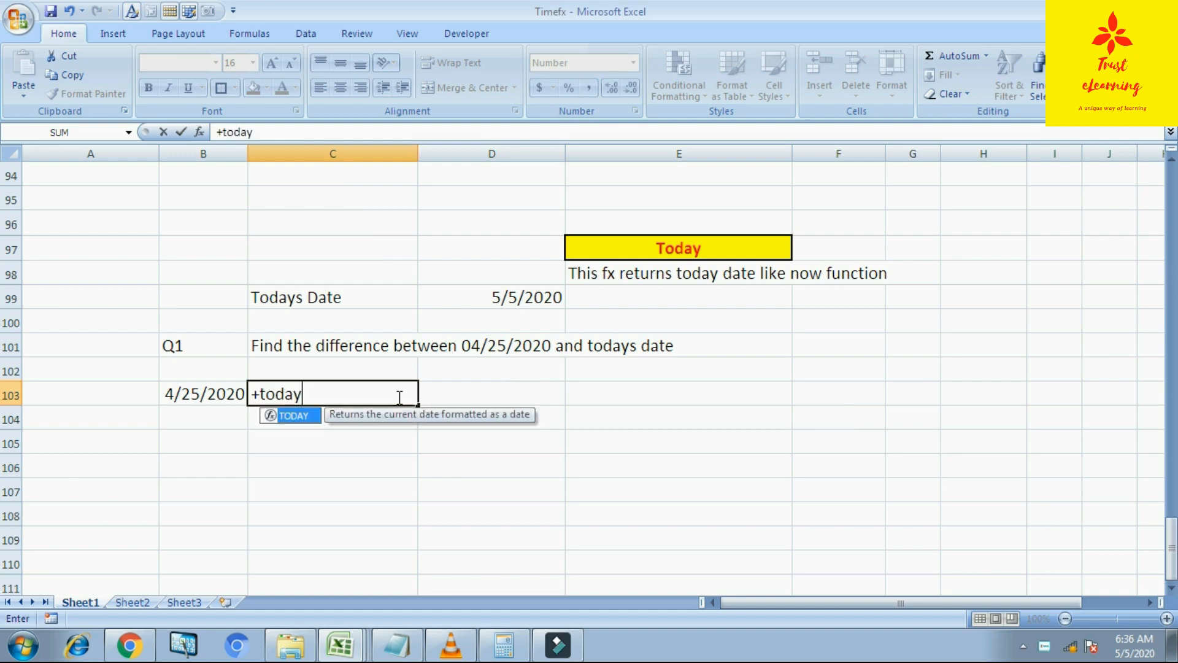
type("()-")
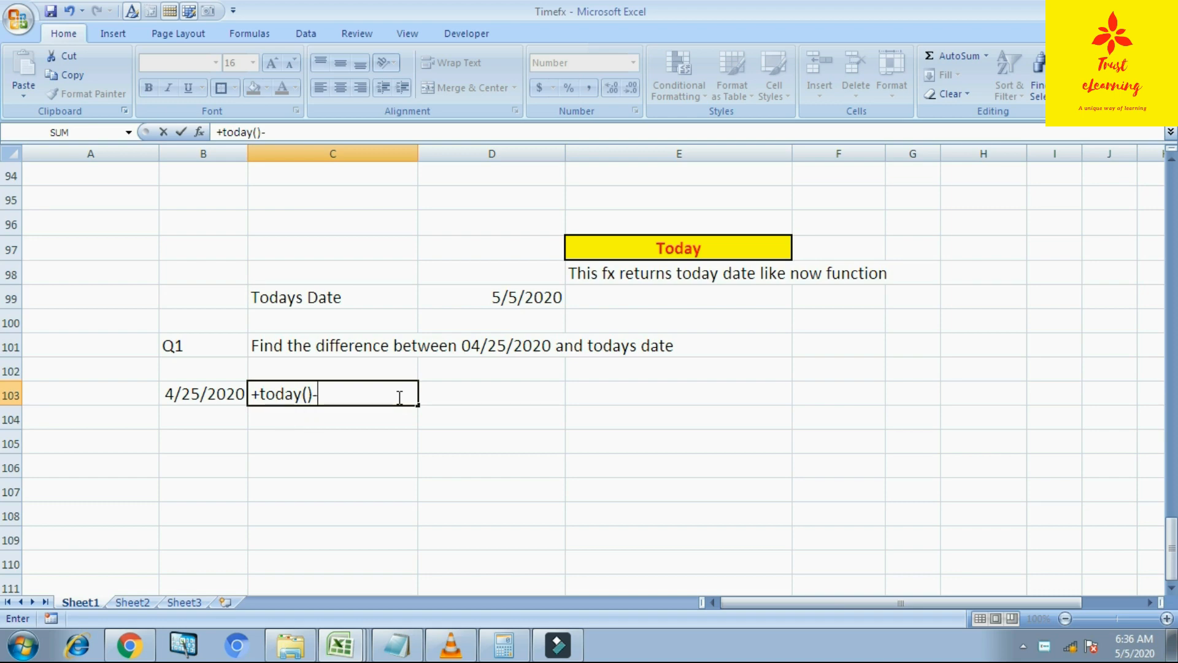
left_click(205, 398)
key("Return")
key("Up")
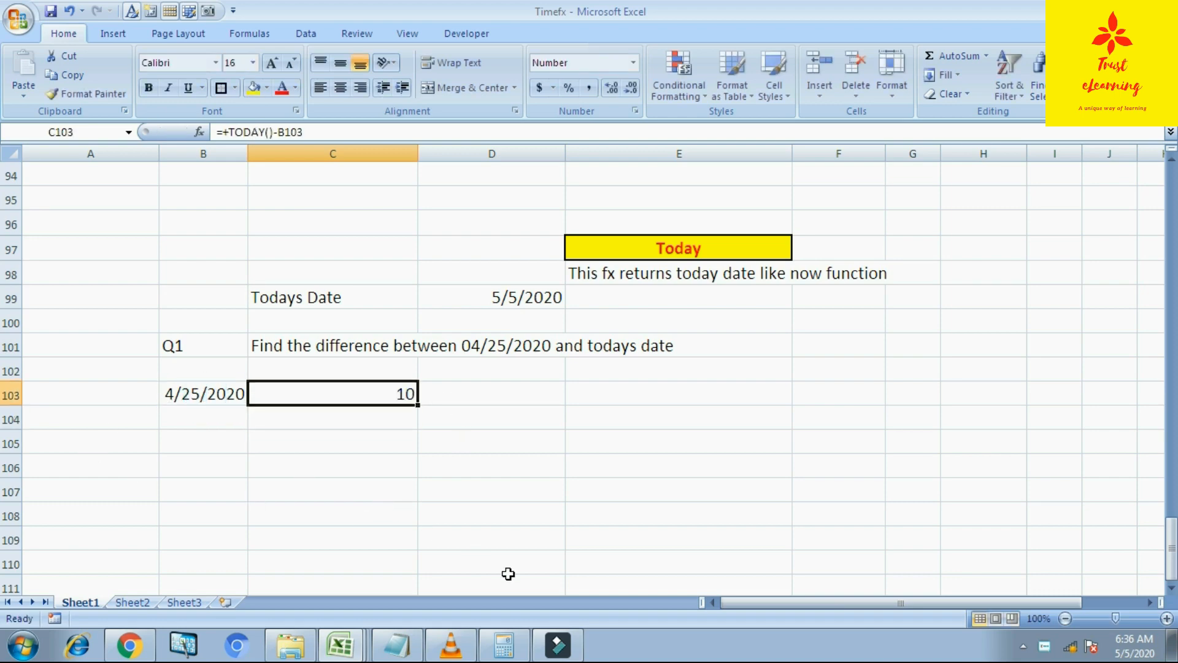
- Review the date and difference cells in row 103, and open Sheet2 with the list of covered functions
key("Right")
key("Right")
key("Left")
key("Left")
key("Left")
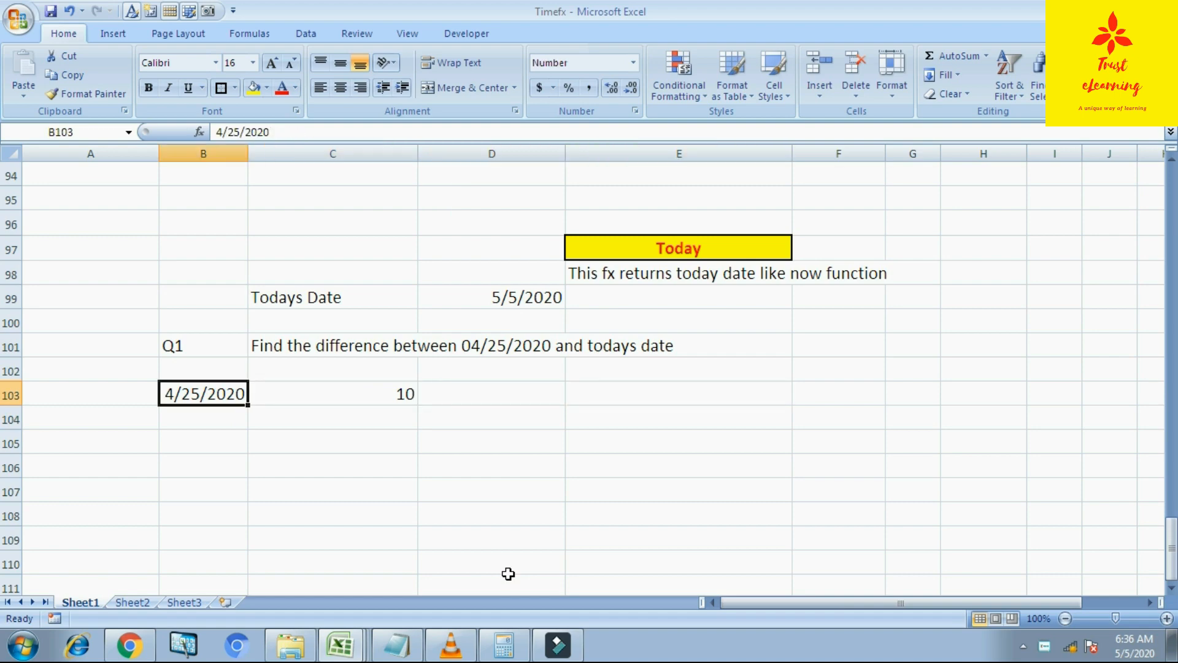
key("Right")
key("Right")
key("Right")
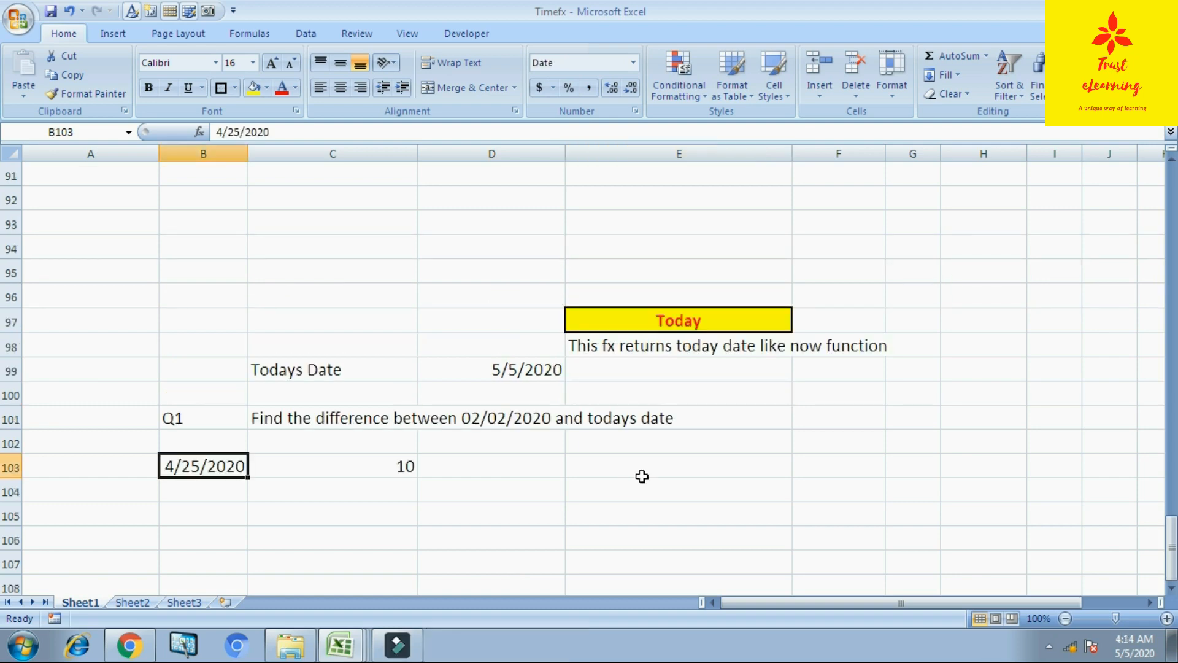
left_click(138, 600)
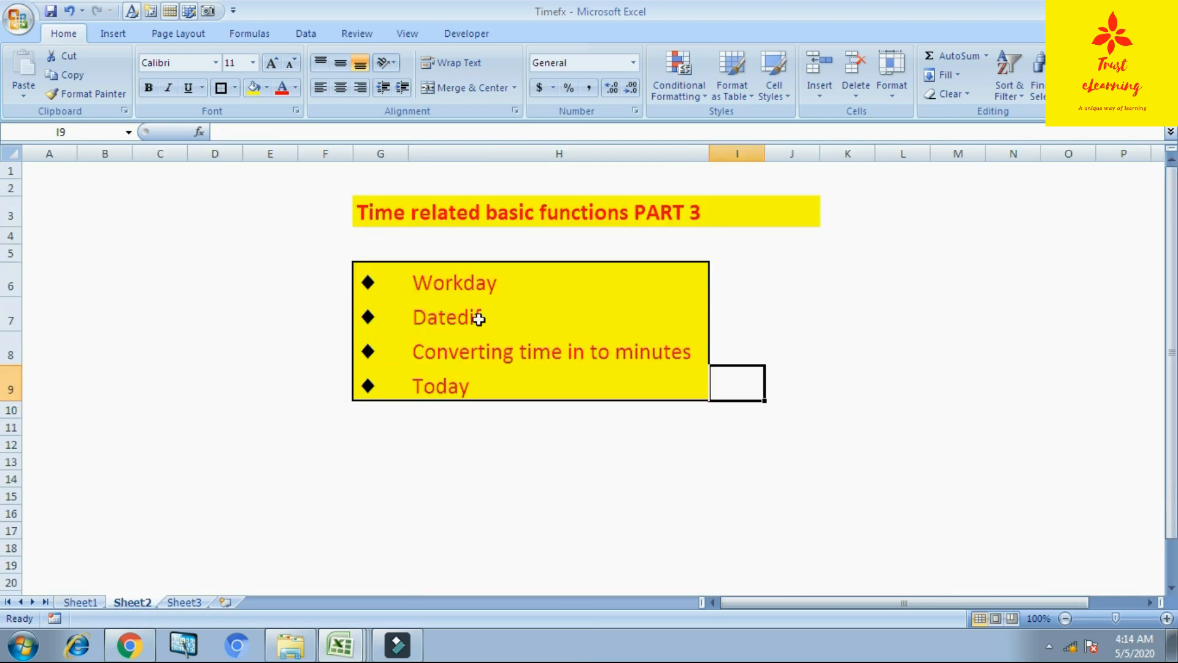